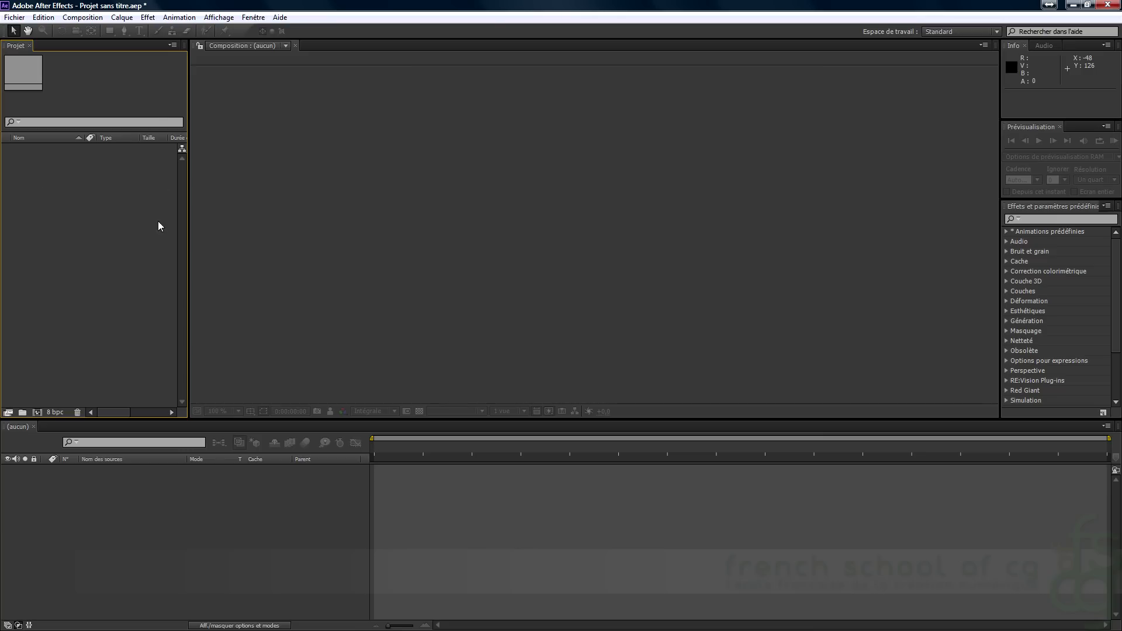
# - Widen the project panel and import rendu.mov as footage from the fichiersdetravail folder
pyautogui.moveTo(190, 219); pyautogui.dragTo(243, 220)
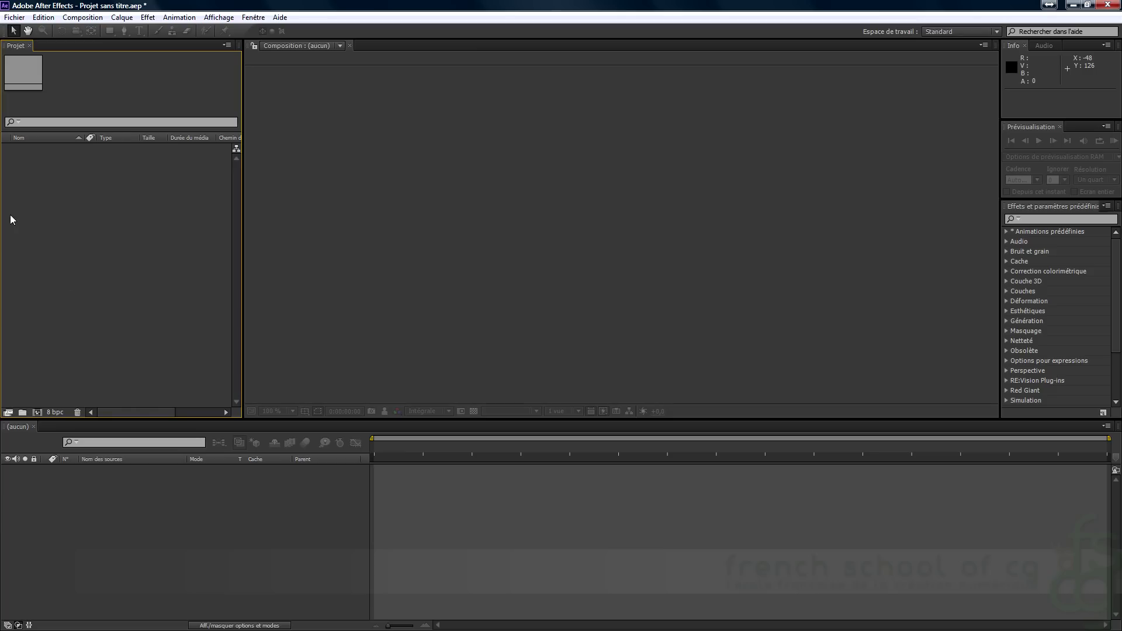
pyautogui.click(15, 17)
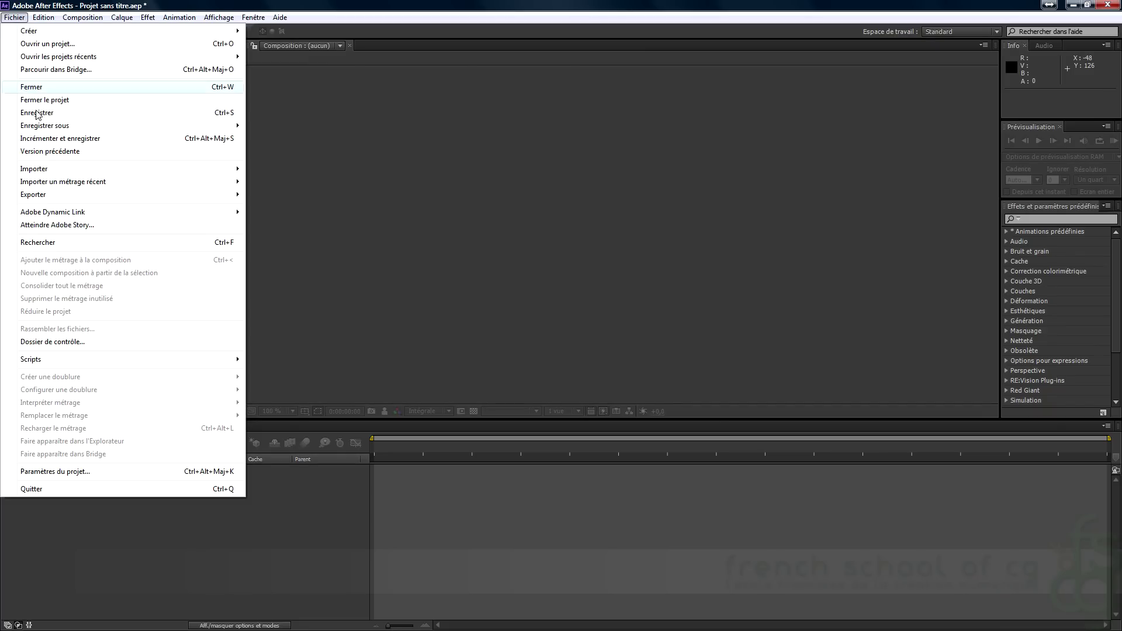
pyautogui.moveTo(43, 173)
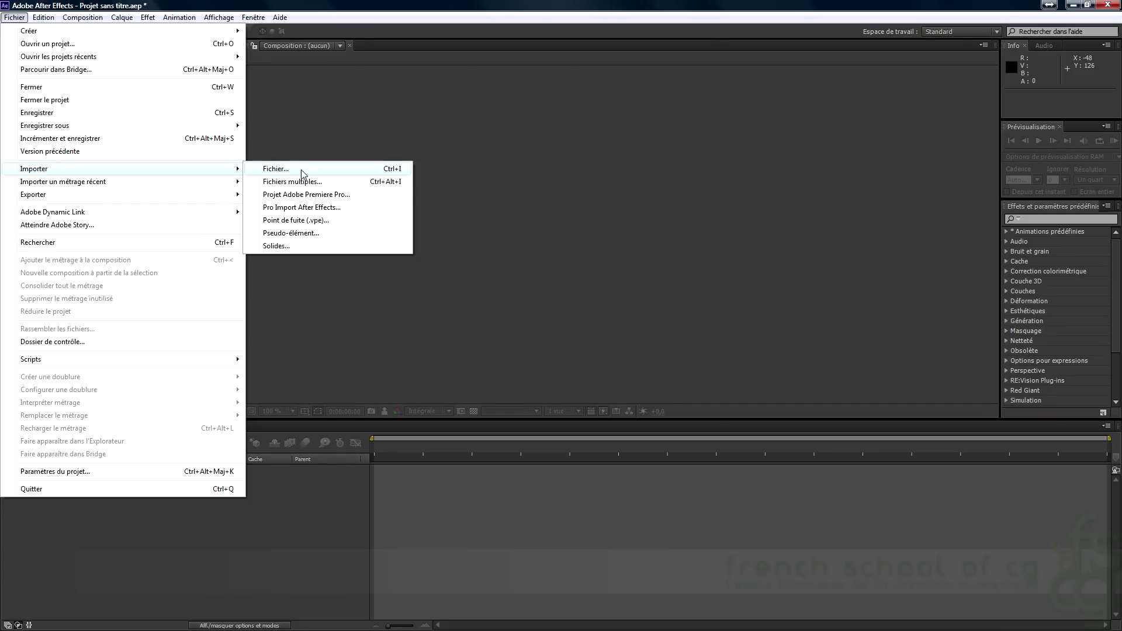
pyautogui.click(275, 169)
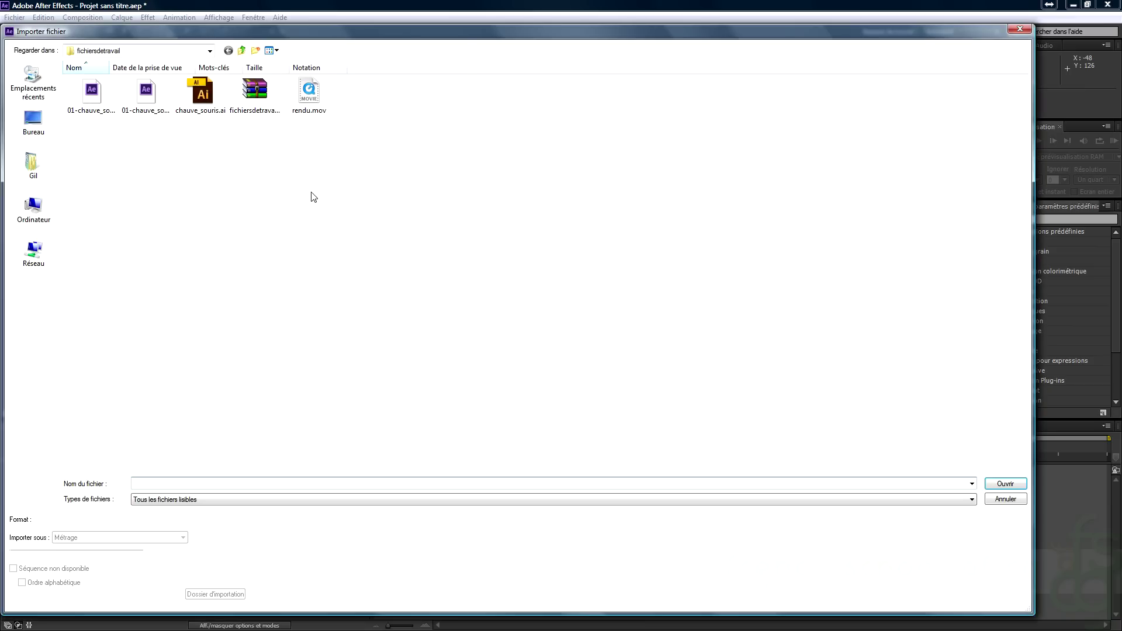
pyautogui.click(313, 98)
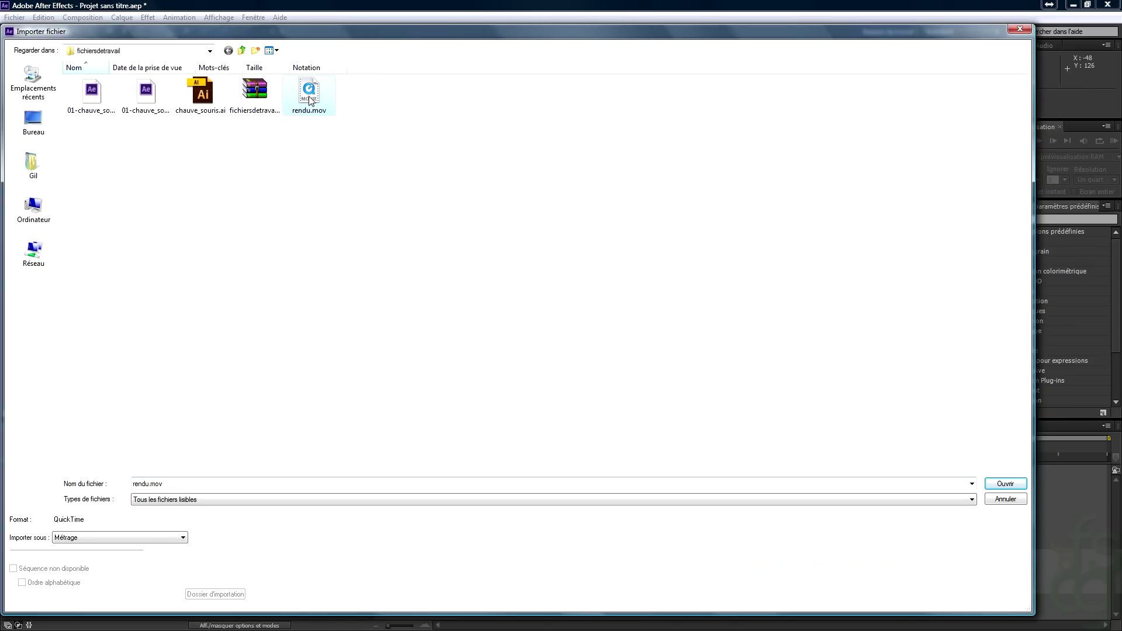
pyautogui.doubleClick(312, 98)
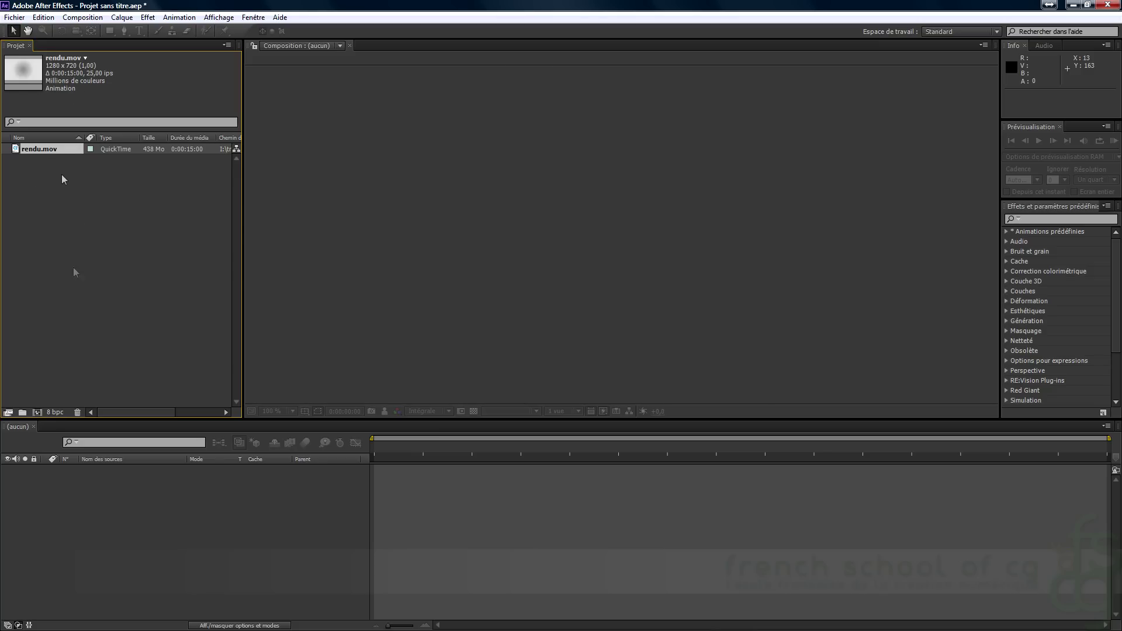
# - Create a composition from the rendu.mov footage and reduce its viewer magnification to 50%
pyautogui.click(74, 150)
pyautogui.moveTo(32, 149); pyautogui.dragTo(40, 413)
pyautogui.click(41, 415)
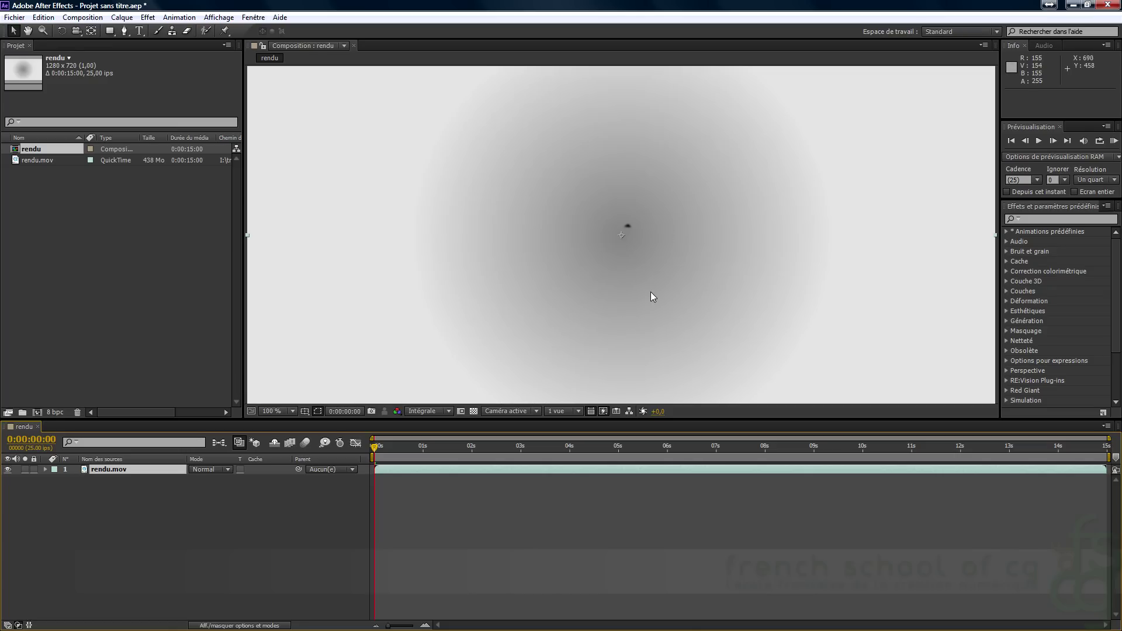
pyautogui.scroll(-3, 668, 226)
pyautogui.scroll(3, 668, 226)
pyautogui.scroll(-2, 667, 227)
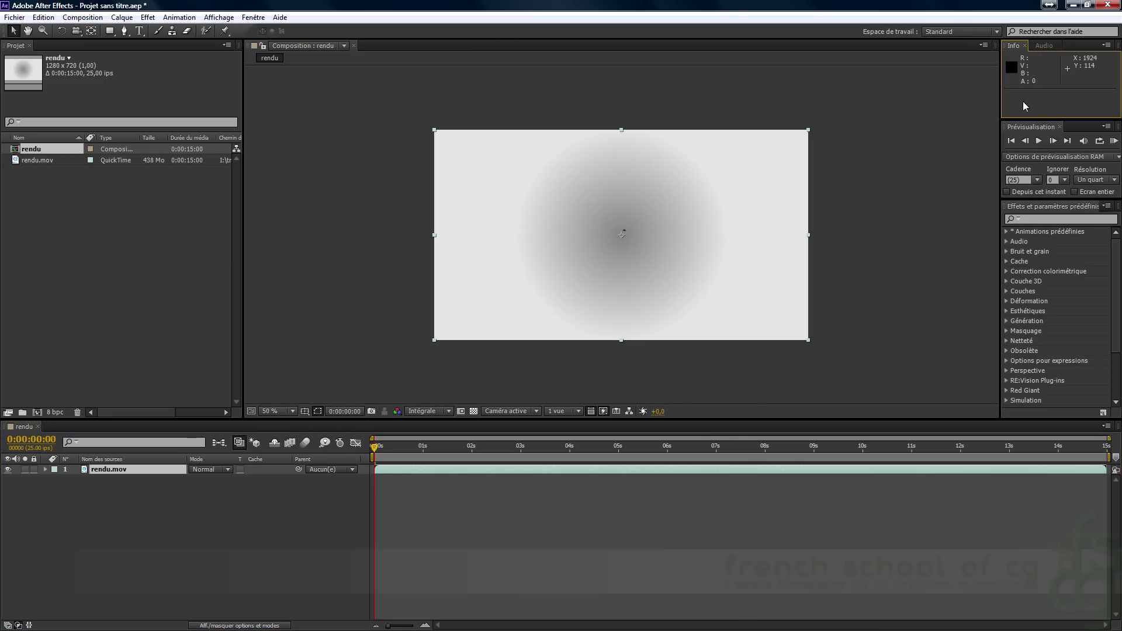
# - Examine the audio level meters and return to the colour and coordinate information
pyautogui.click(1044, 45)
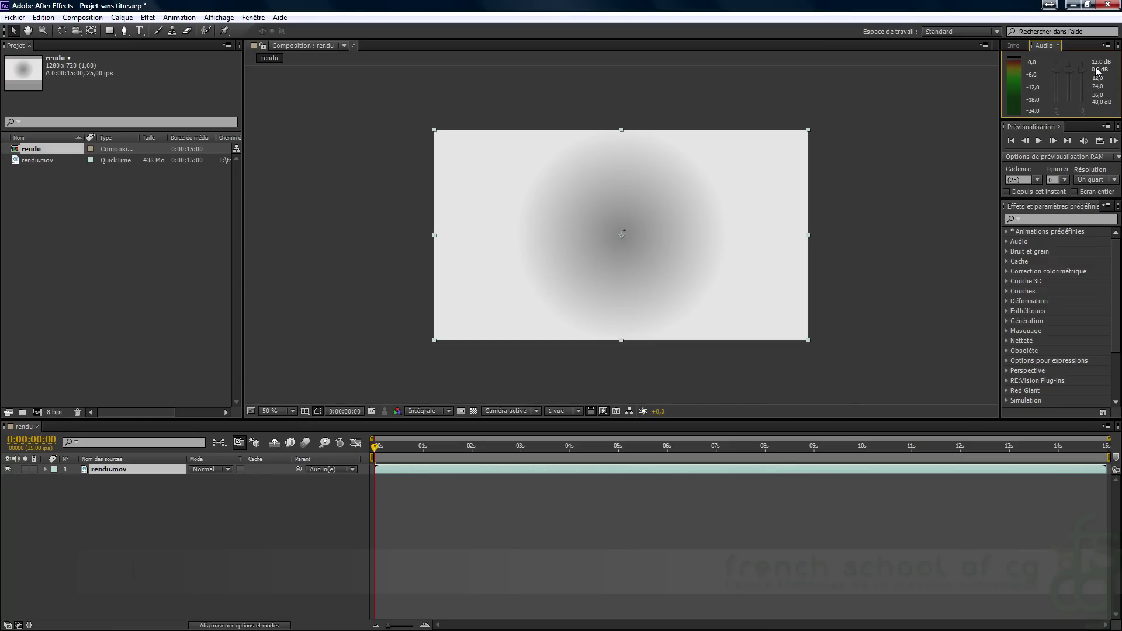
pyautogui.click(1015, 45)
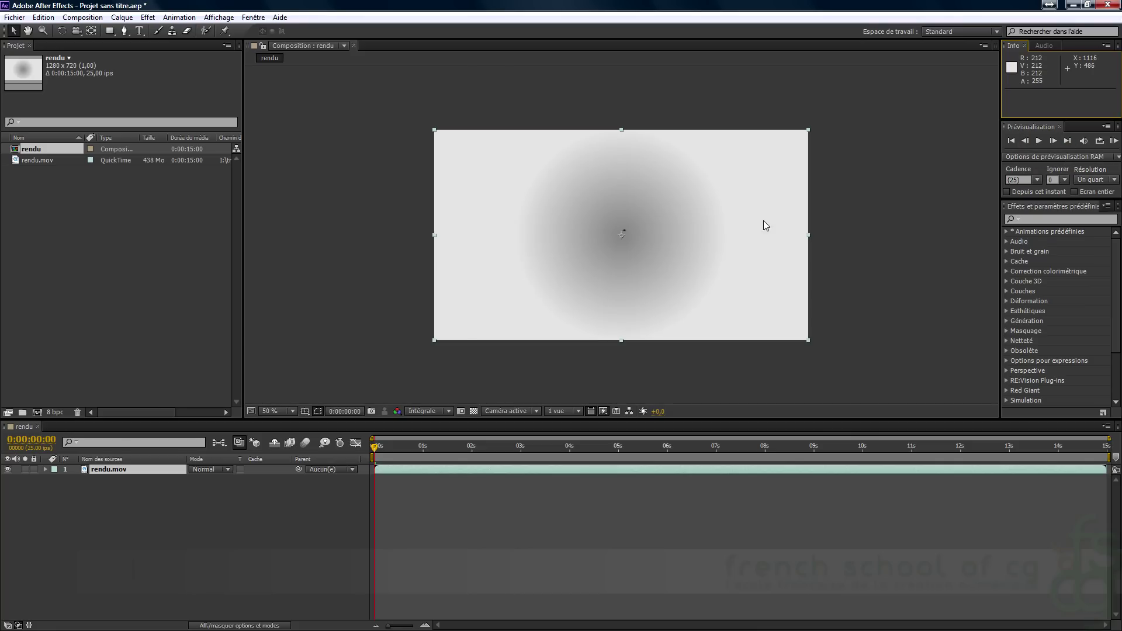
# - Cycle the preview's repeat option through its playback modes and back to looping
pyautogui.click(1100, 142)
pyautogui.click(1101, 144)
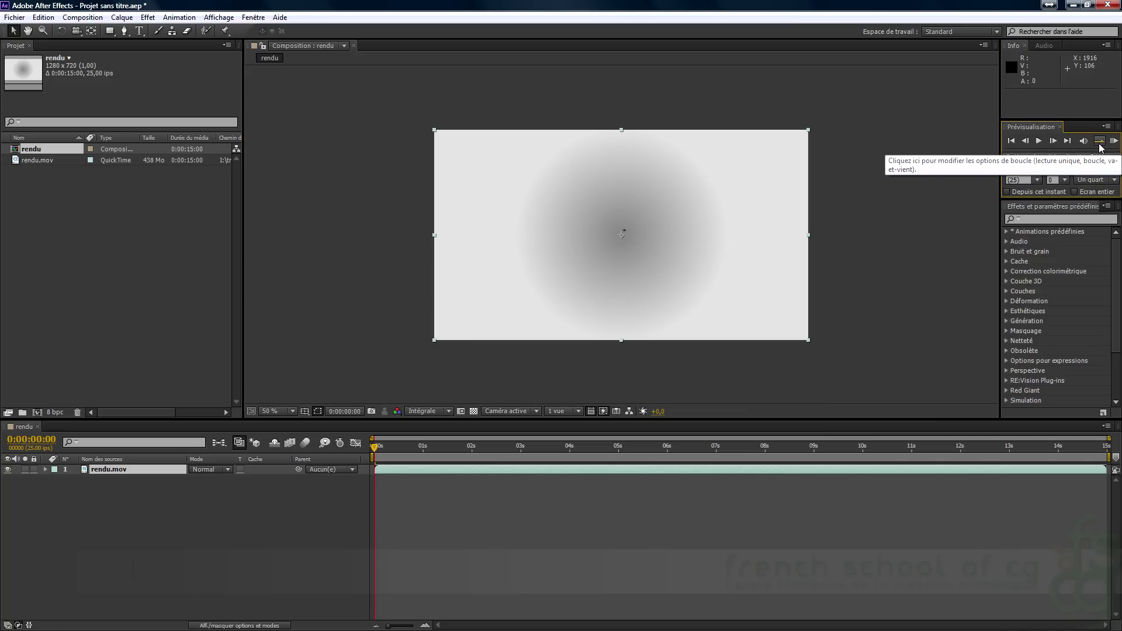
pyautogui.click(1099, 144)
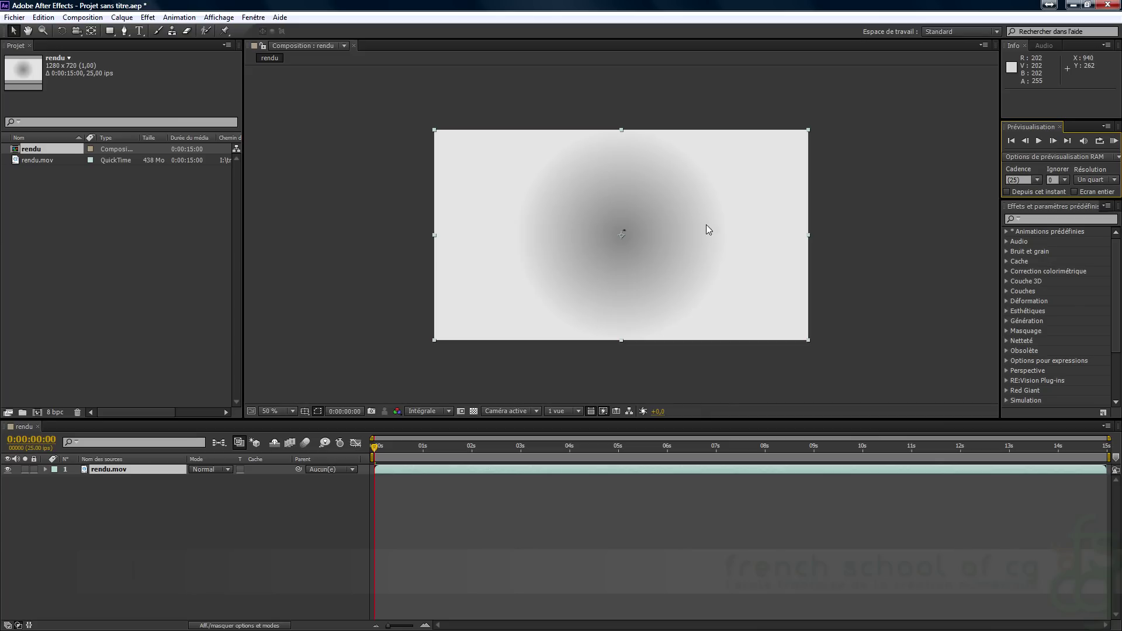
pyautogui.click(1114, 144)
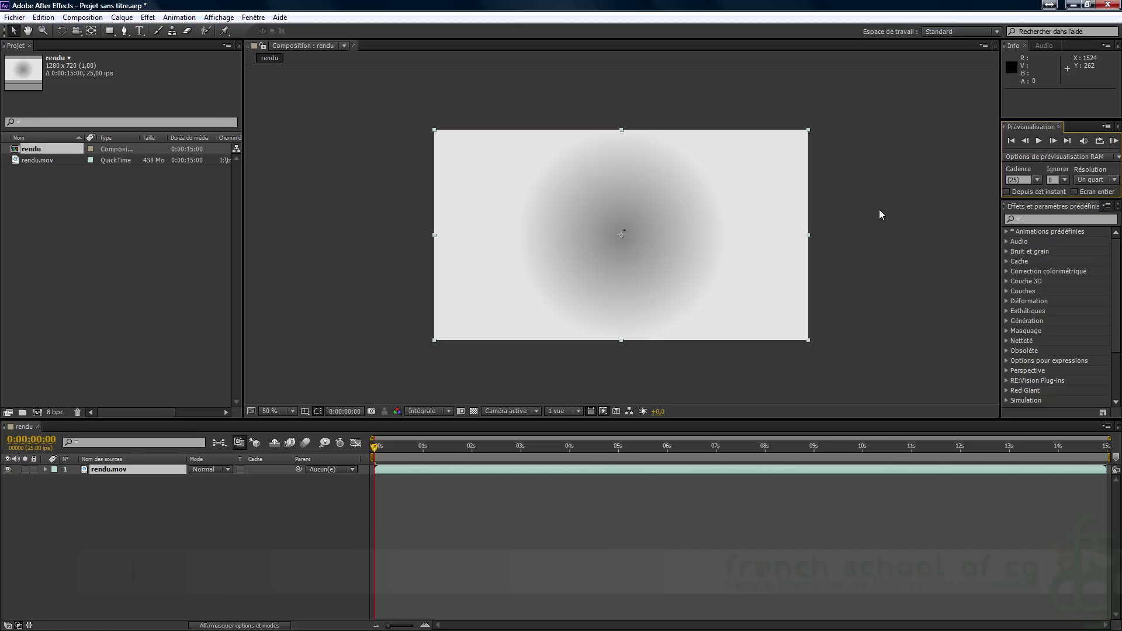
# - Widen the column holding the preview controls and effects list, and activate the effects search
pyautogui.click(1086, 206)
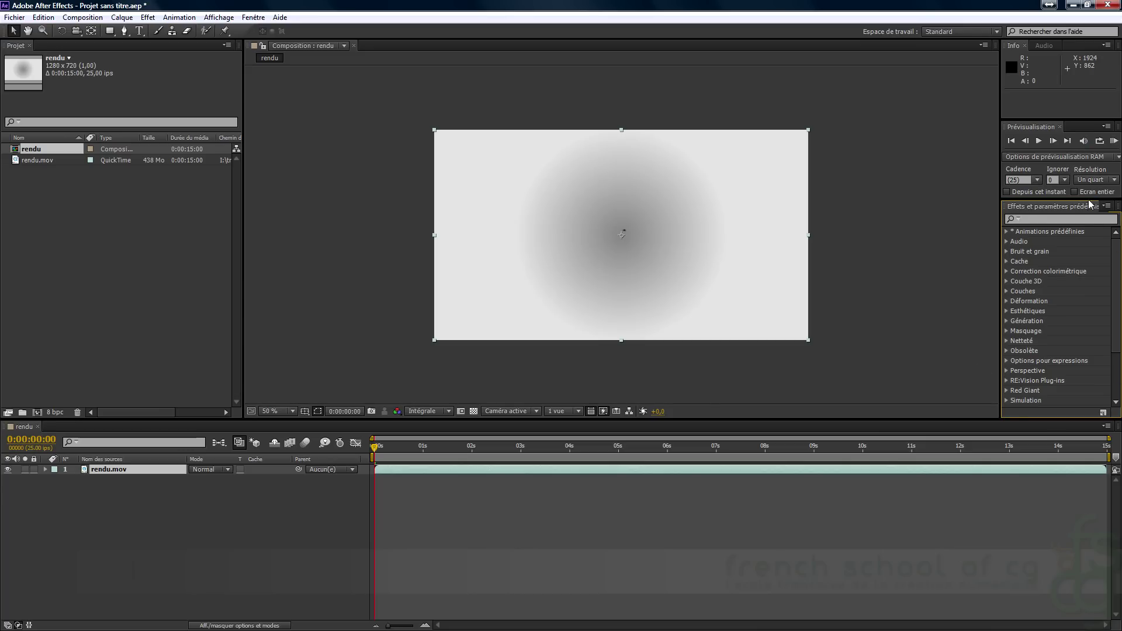
pyautogui.moveTo(999, 248); pyautogui.dragTo(891, 235)
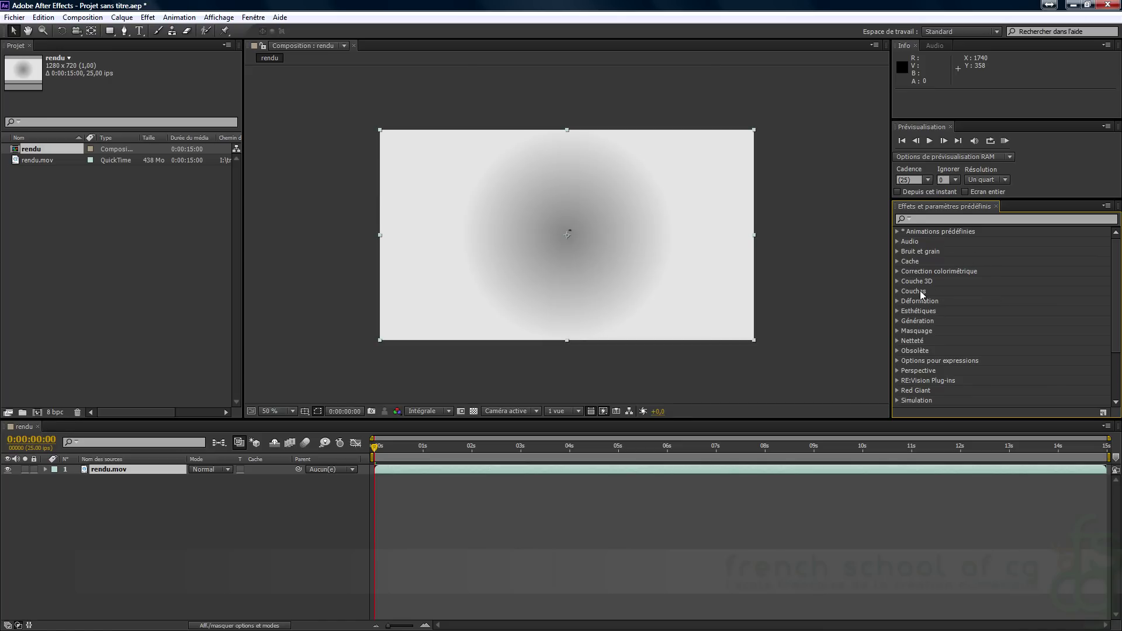
pyautogui.click(920, 216)
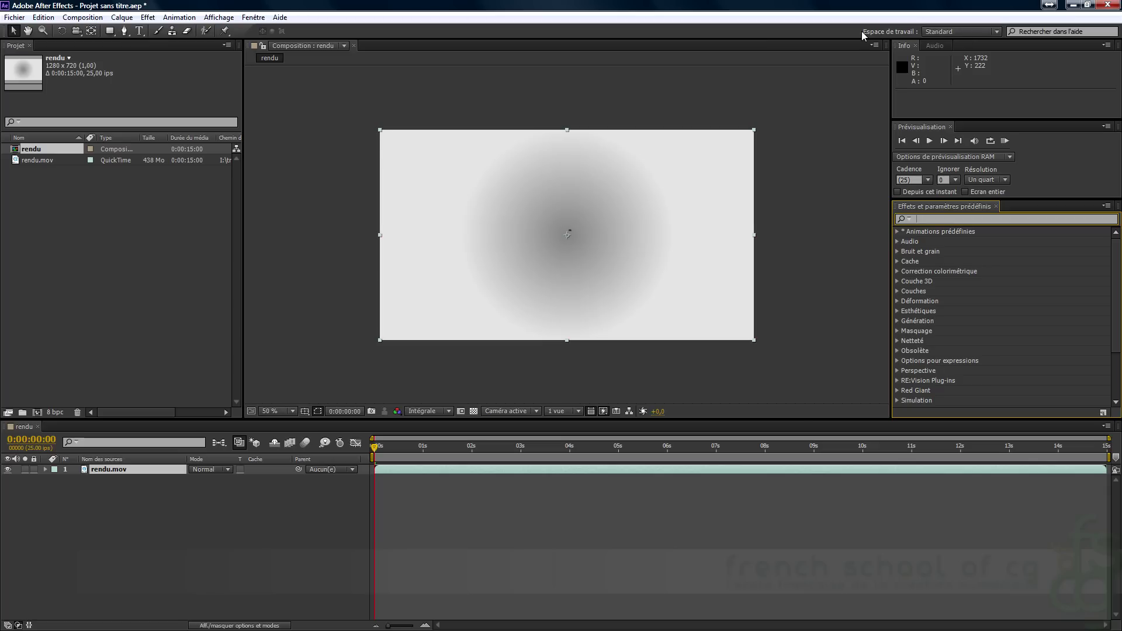
# - Compare the Animation, Effets, Minimal, Panneaux non ancrés and Peinture workspaces, return to Standard and review the remaining workspace choices
pyautogui.click(995, 33)
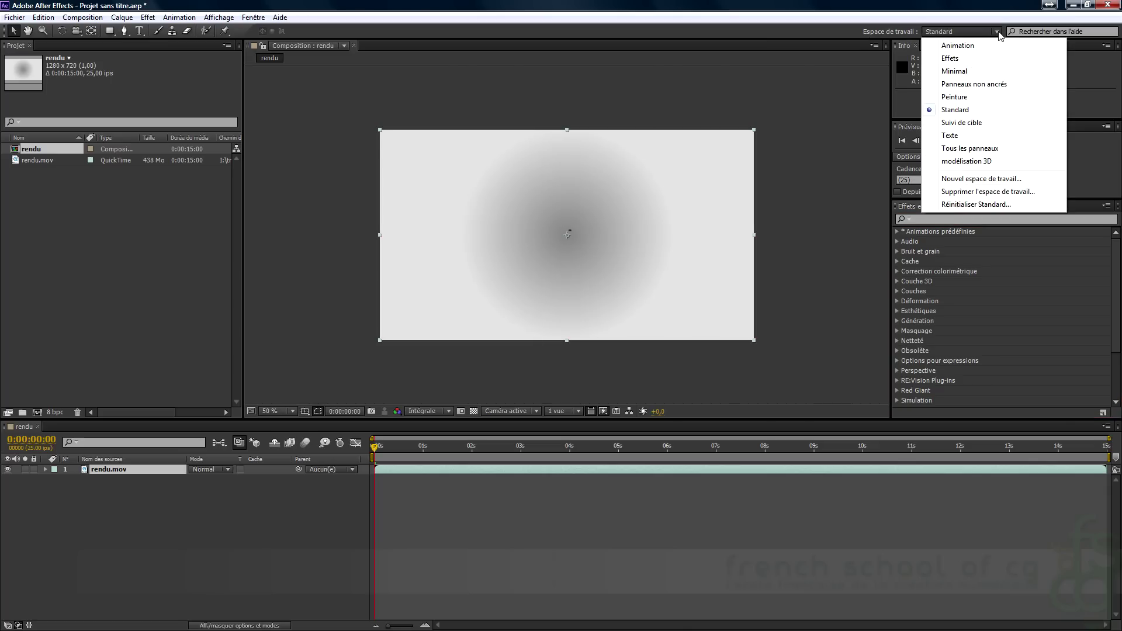
pyautogui.click(989, 45)
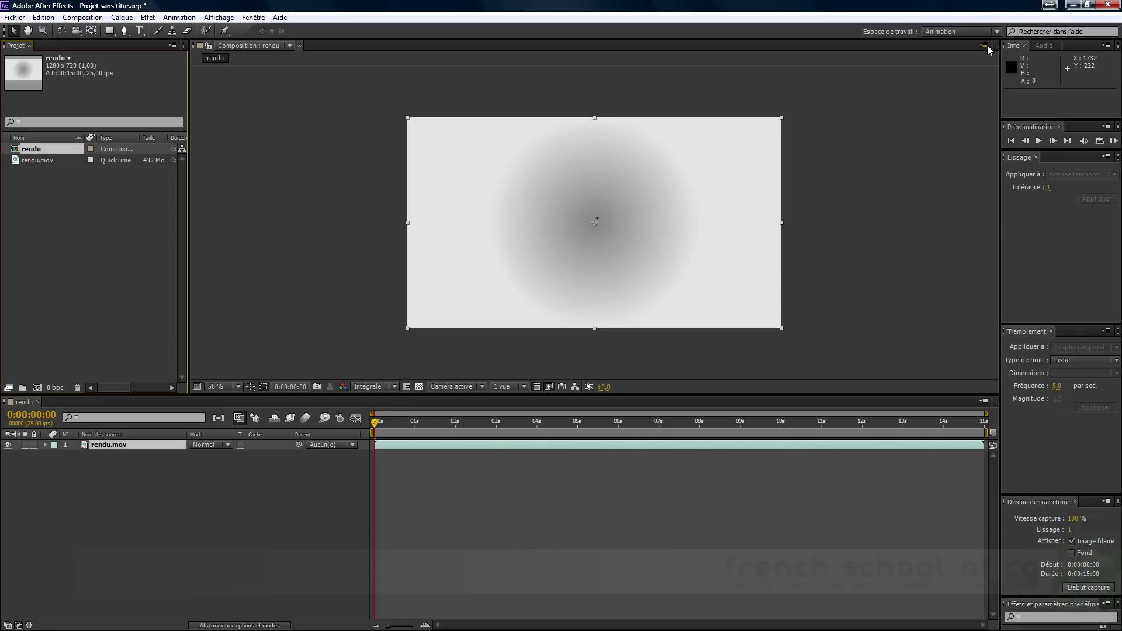
pyautogui.click(995, 32)
pyautogui.click(984, 55)
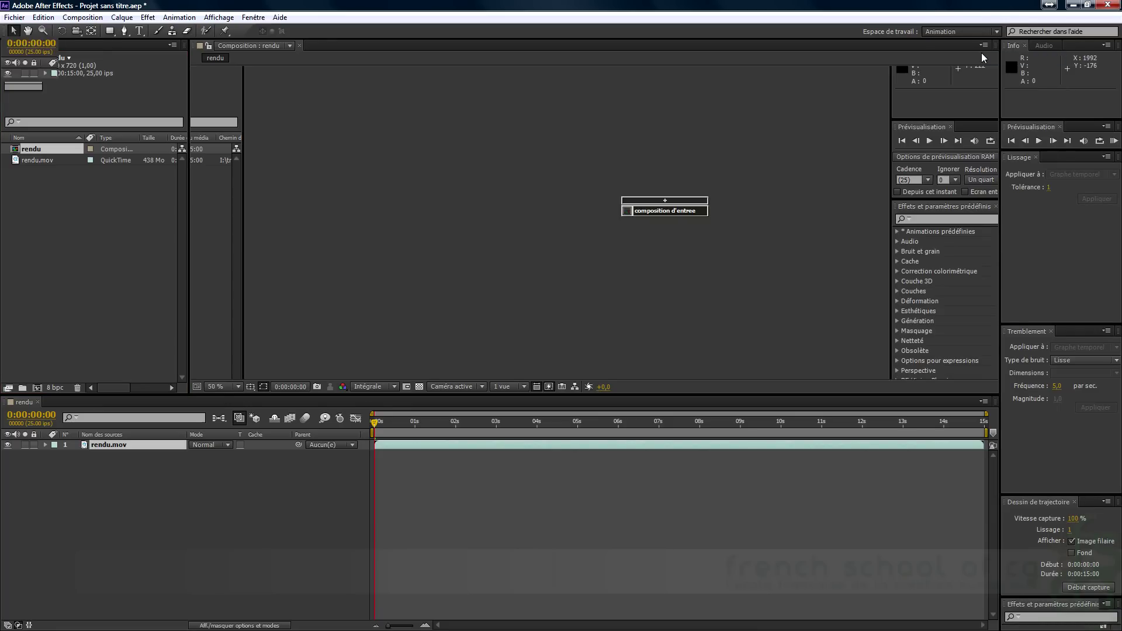
pyautogui.click(995, 31)
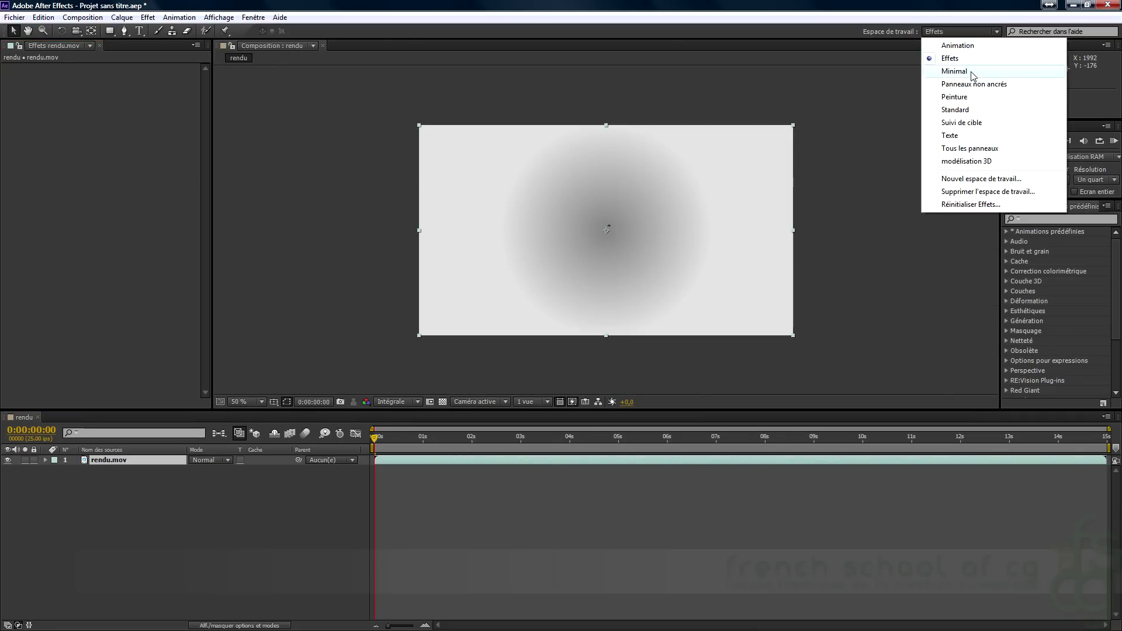
pyautogui.click(968, 73)
pyautogui.click(997, 33)
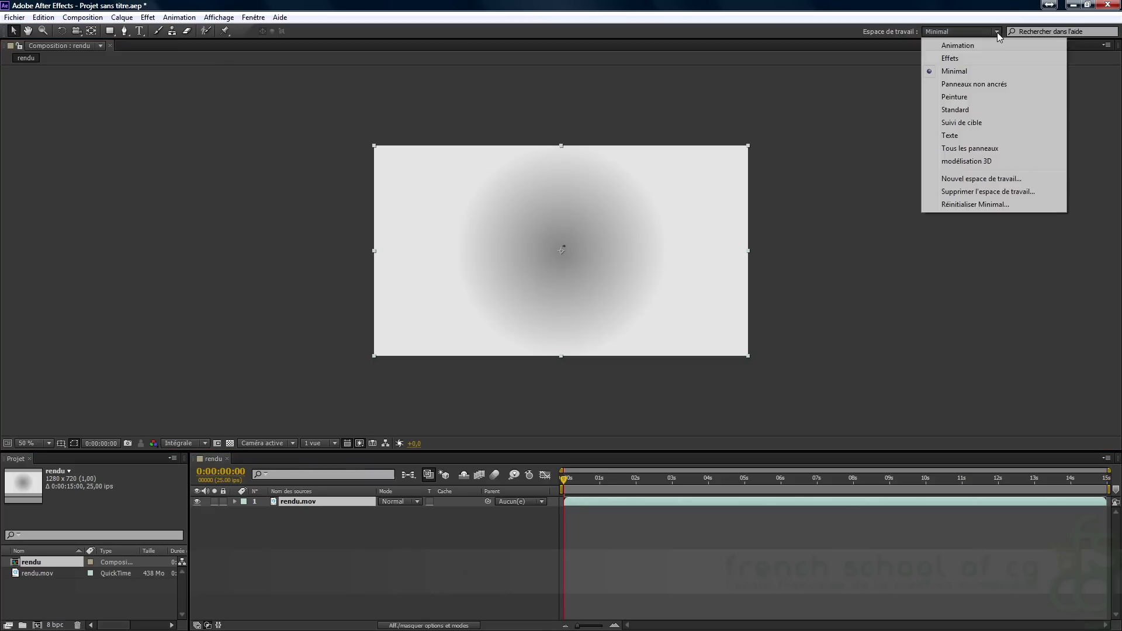
pyautogui.click(973, 82)
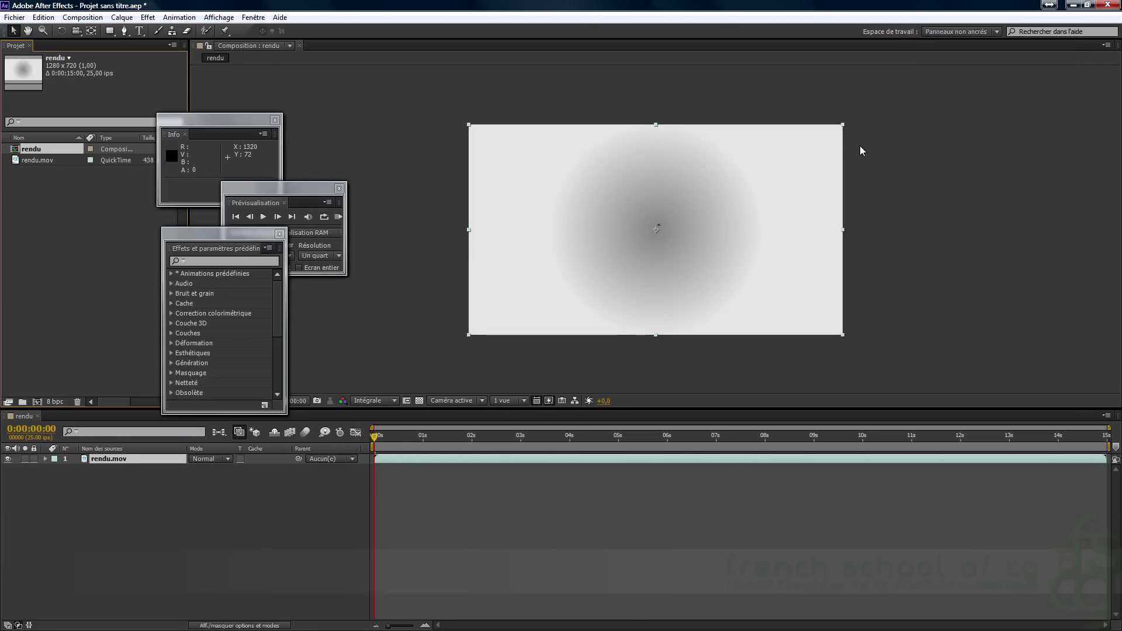
pyautogui.click(997, 31)
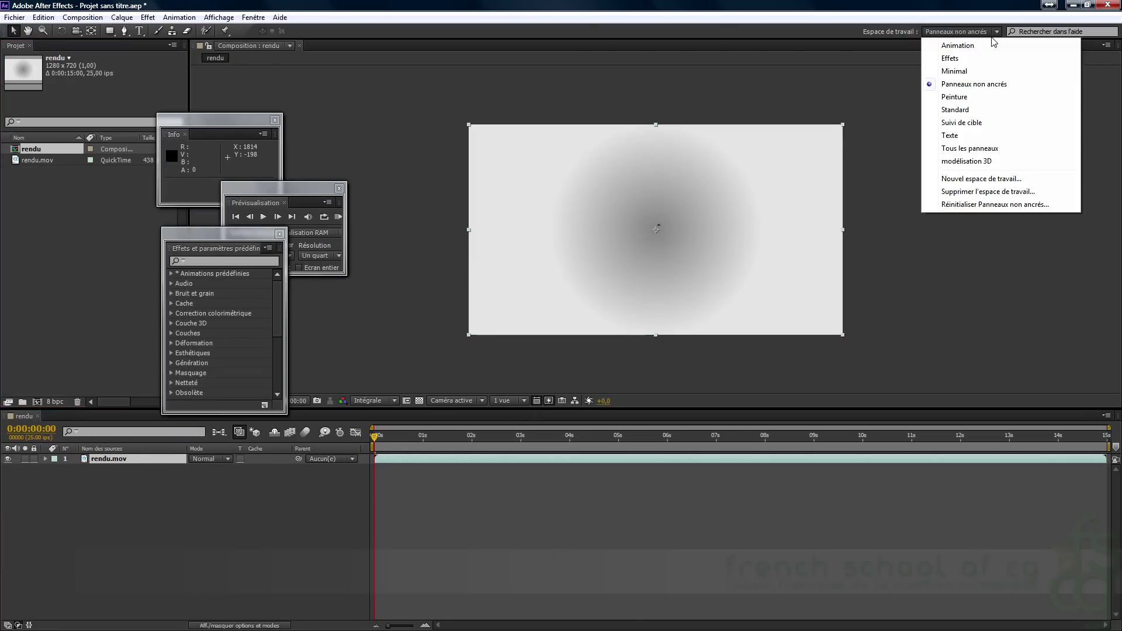
pyautogui.click(972, 100)
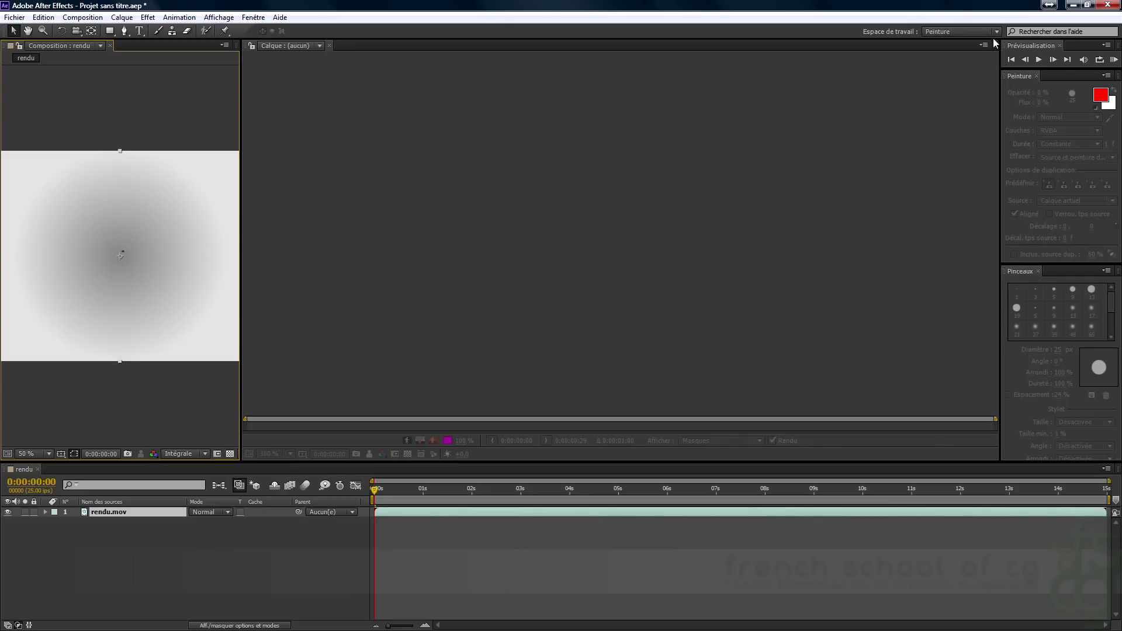
pyautogui.click(997, 32)
pyautogui.click(964, 110)
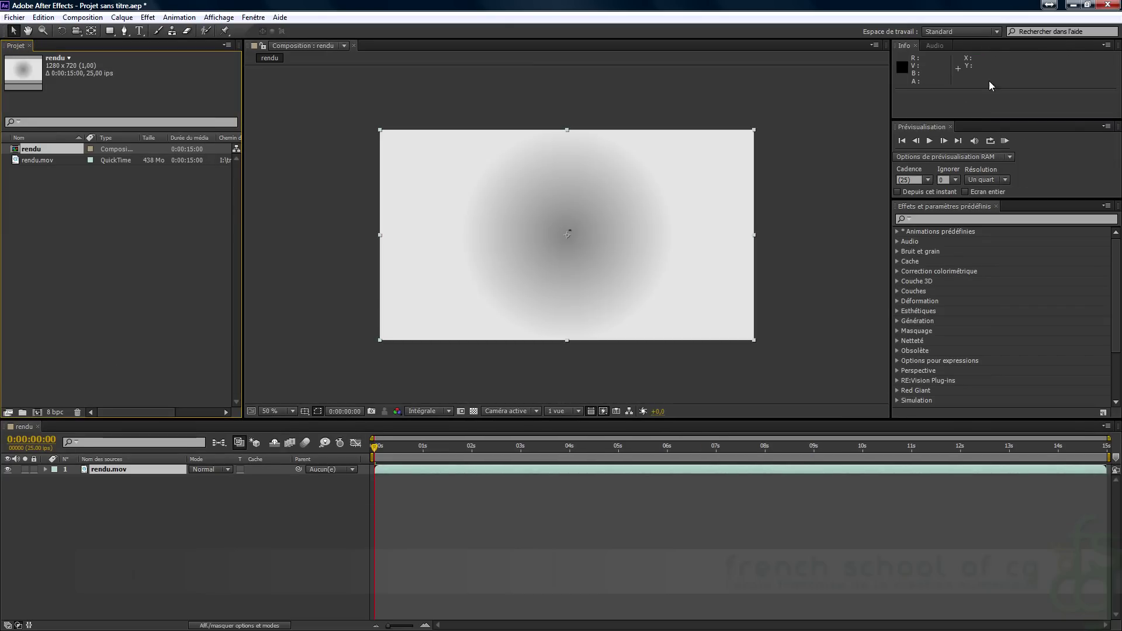
pyautogui.click(990, 31)
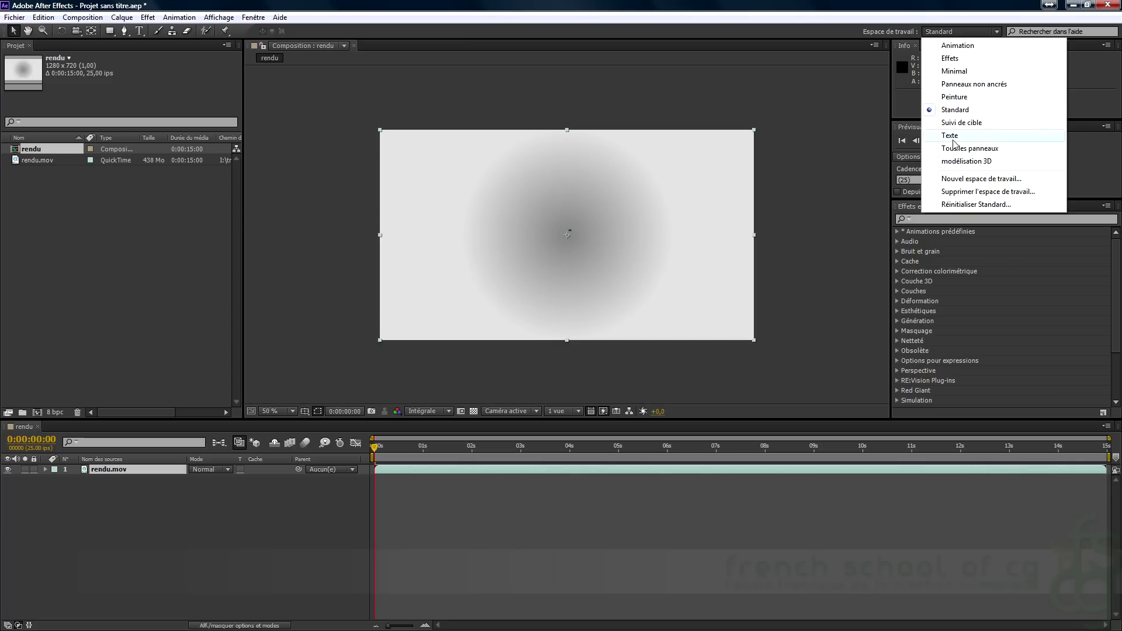
pyautogui.click(854, 161)
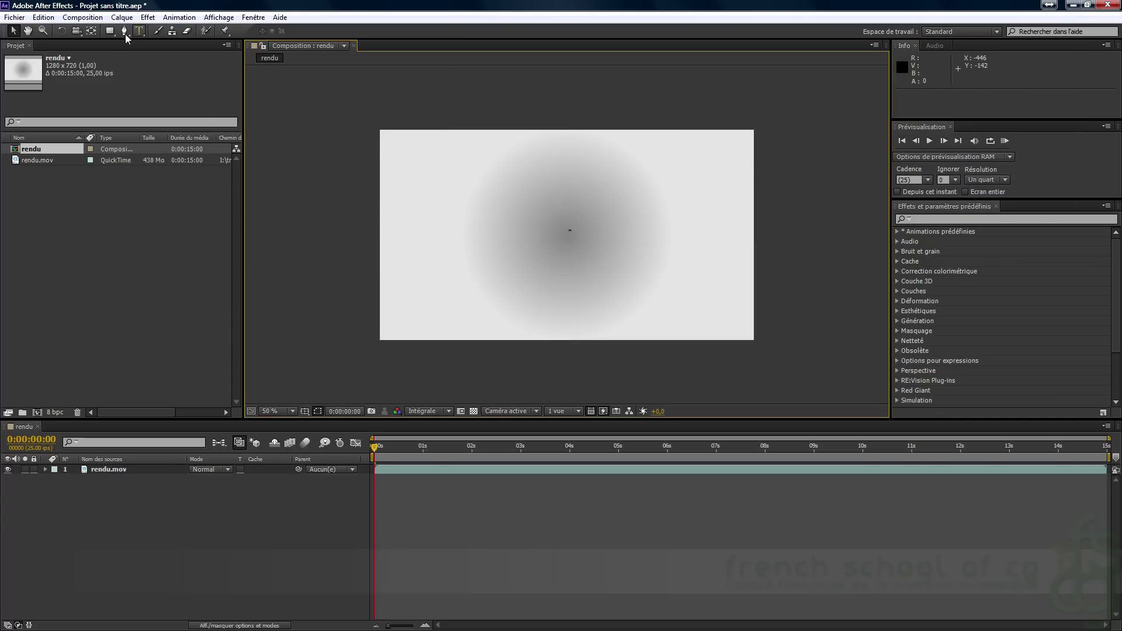
# - Resize the layout by slightly widening the project panel, narrowing the effects column and shortening the timeline
pyautogui.moveTo(244, 117)
pyautogui.mouseDown()
pyautogui.moveTo(135, 100)
pyautogui.moveTo(358, 110)
pyautogui.moveTo(251, 107)
pyautogui.mouseUp()
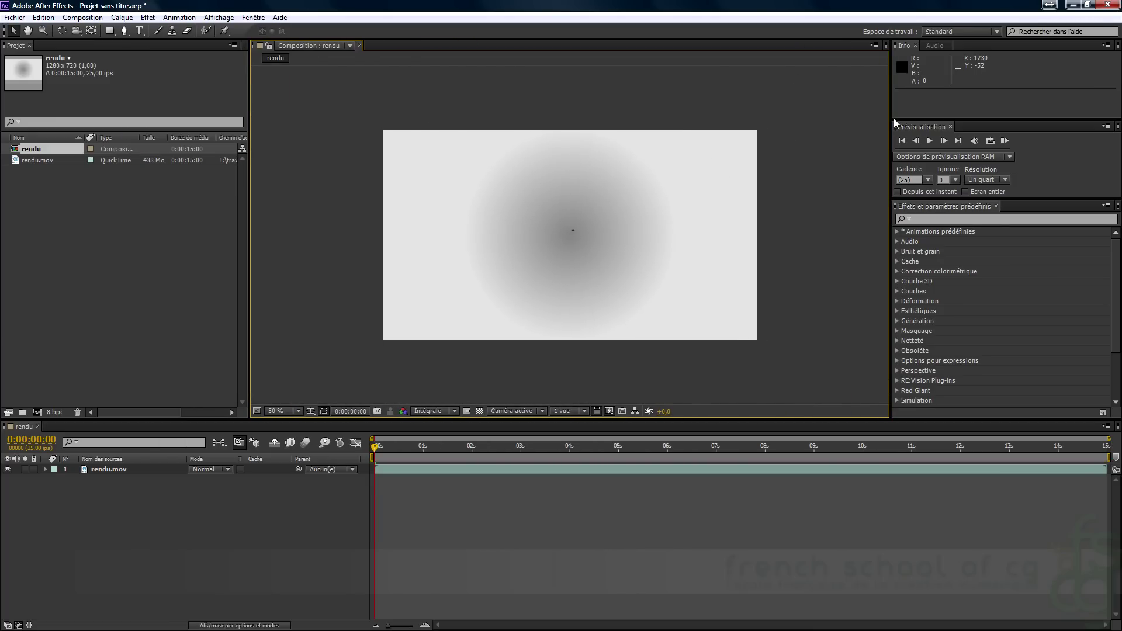
pyautogui.moveTo(890, 117); pyautogui.dragTo(933, 122)
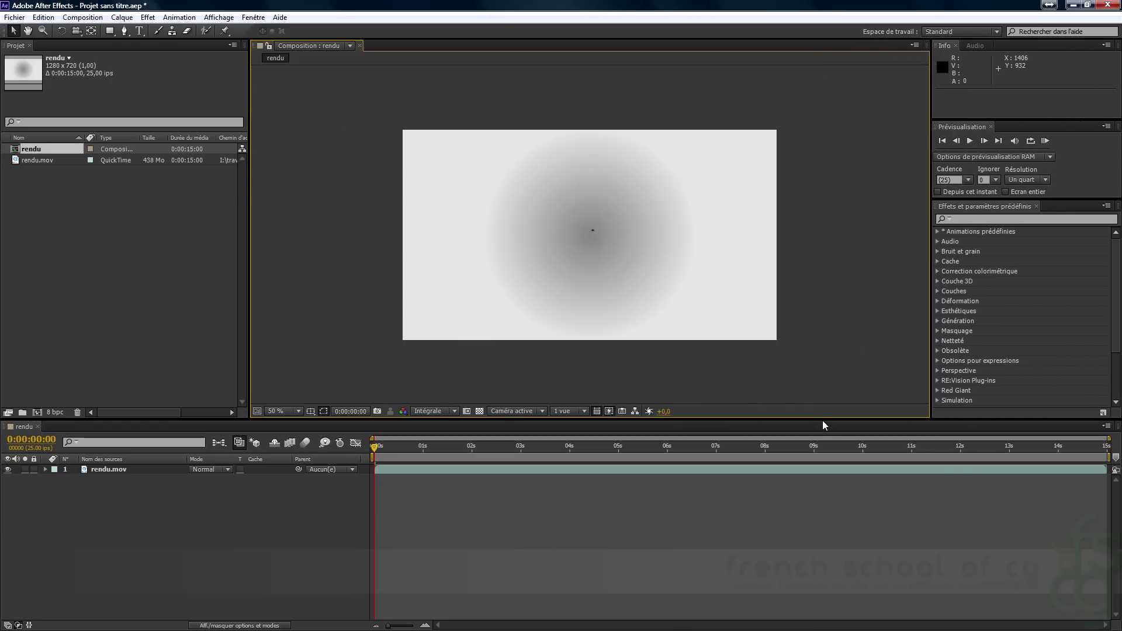
pyautogui.moveTo(821, 420); pyautogui.dragTo(817, 449)
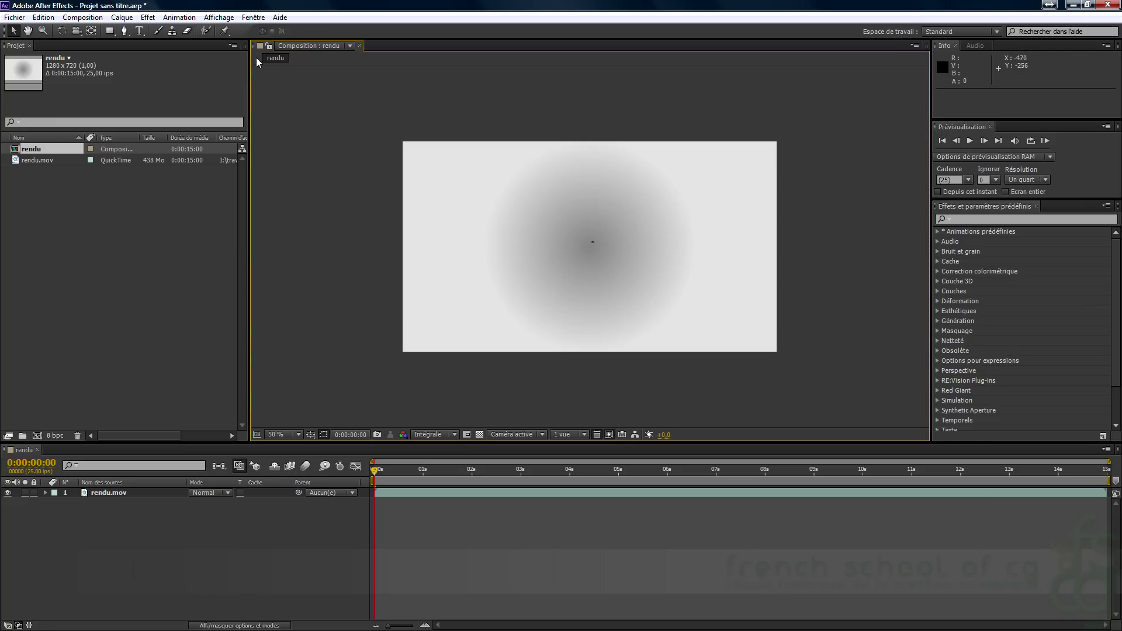
# - Examine the project panel's options for undocking, closing and enlarging it, and dismiss them
pyautogui.click(175, 84)
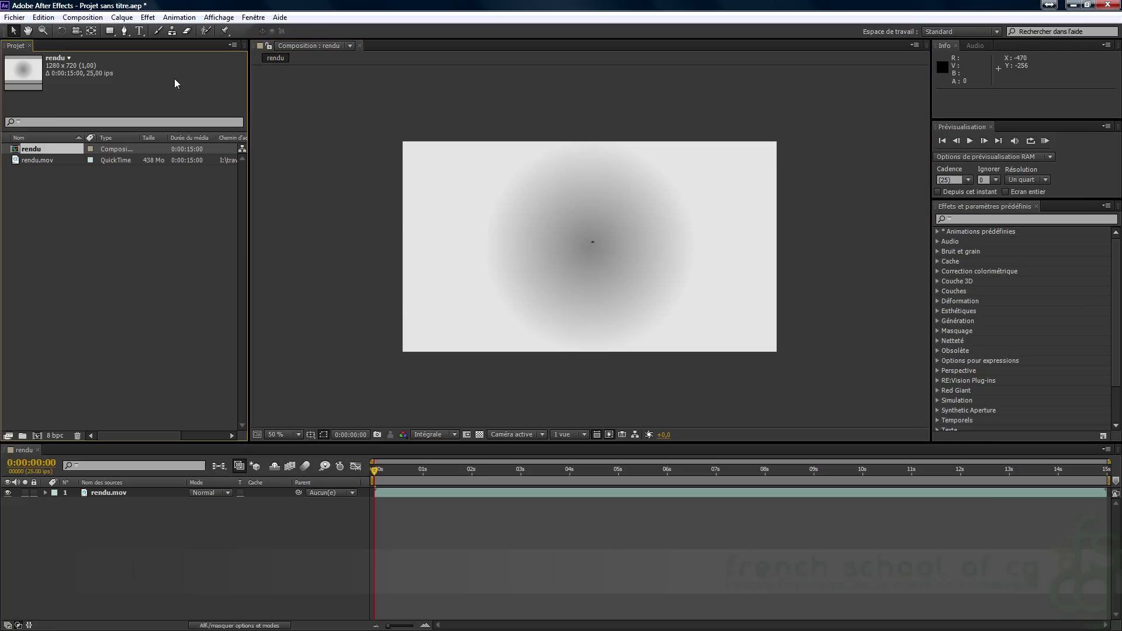
pyautogui.click(234, 46)
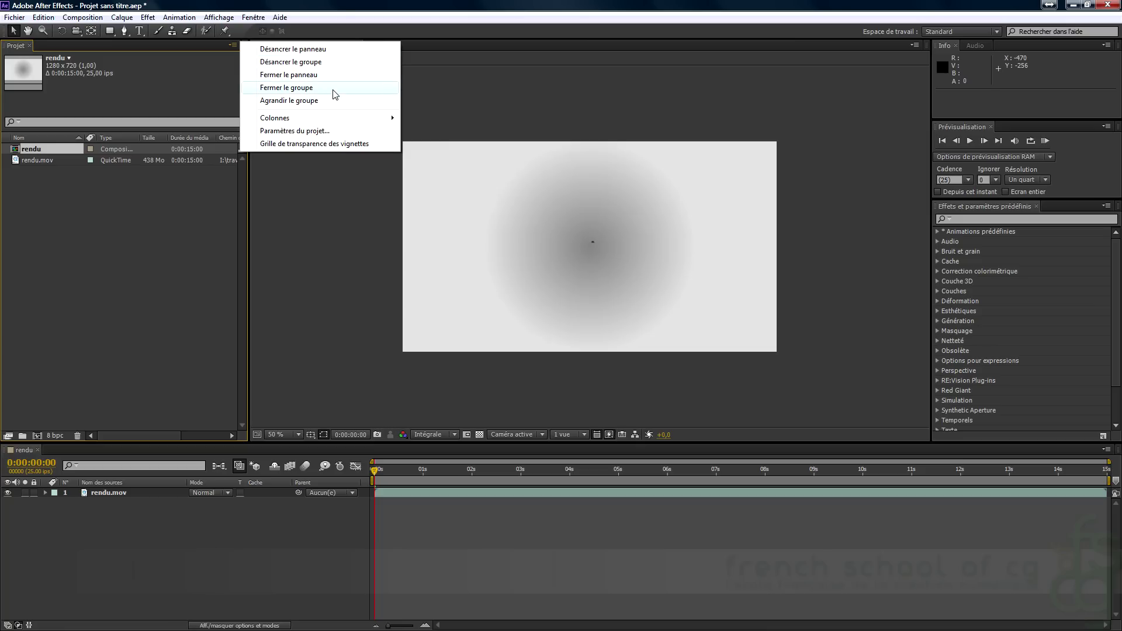
pyautogui.click(193, 72)
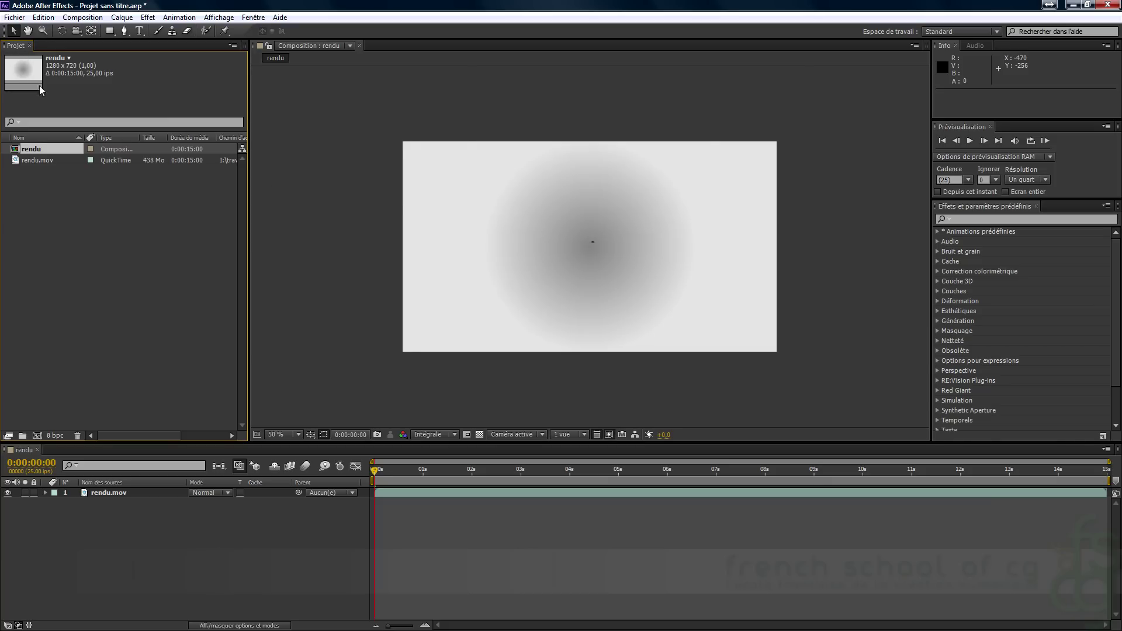
# - Display the audio level meters in place of the colour information
pyautogui.click(980, 63)
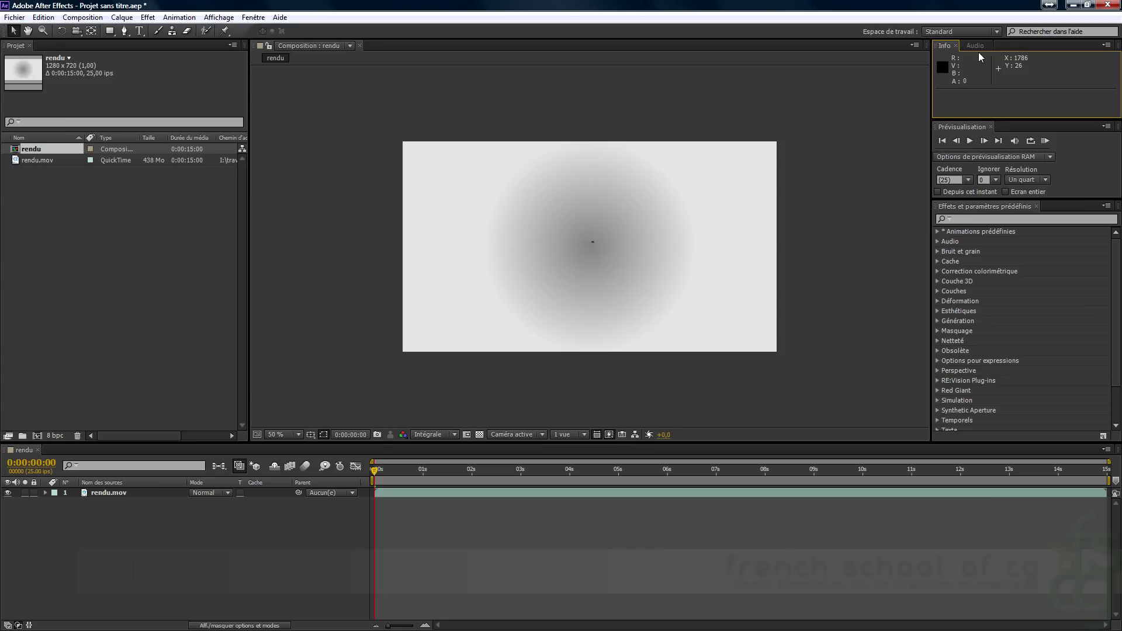
pyautogui.click(976, 46)
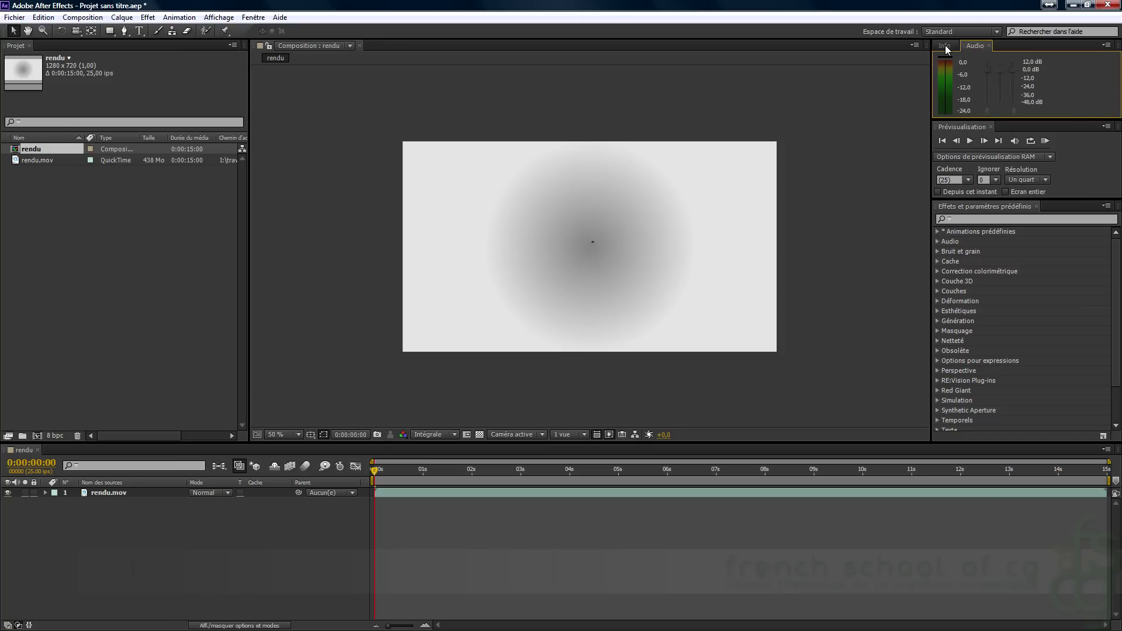
# - Undock only the Info panel into a floating window over the composition view and dock it back beside Audio
pyautogui.click(944, 46)
pyautogui.click(975, 46)
pyautogui.click(947, 47)
pyautogui.click(1106, 45)
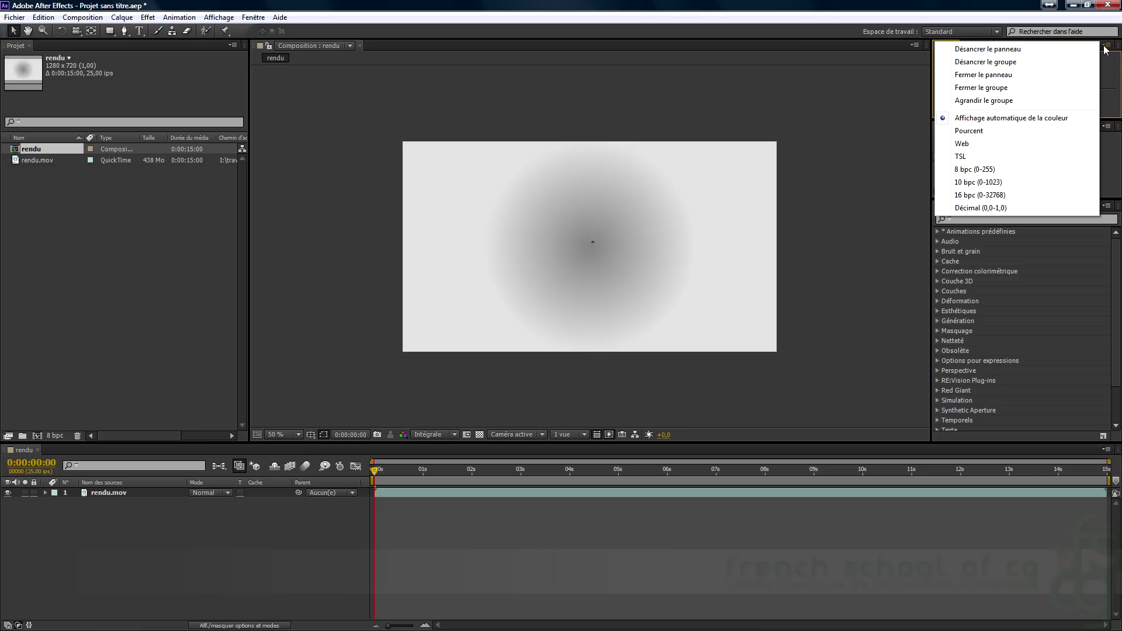
pyautogui.click(1058, 50)
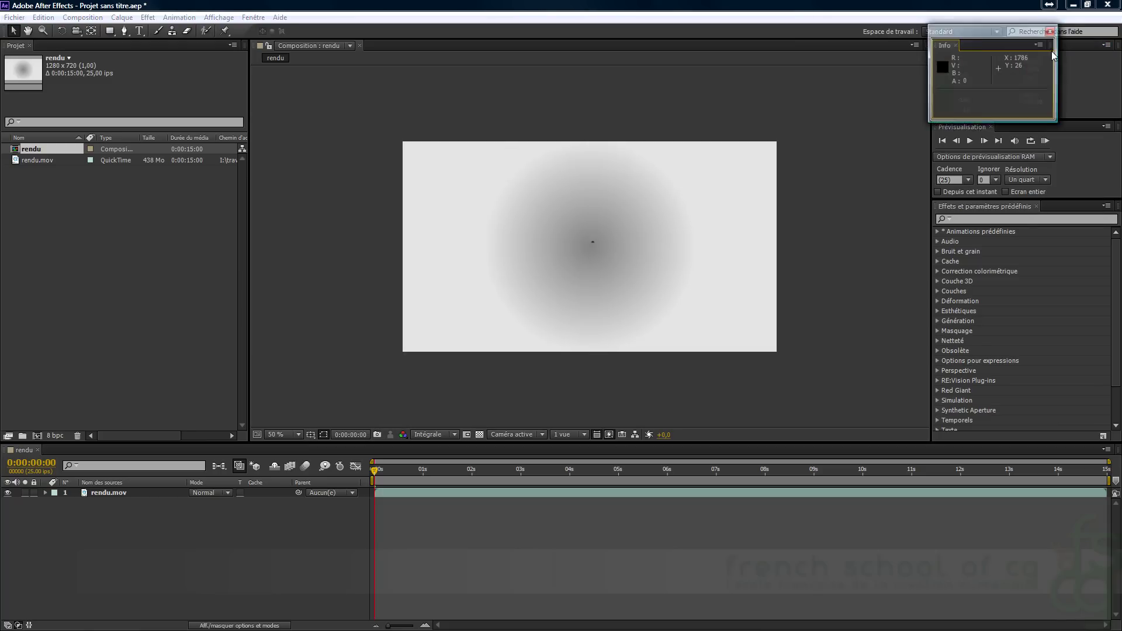
pyautogui.moveTo(974, 37); pyautogui.dragTo(772, 95)
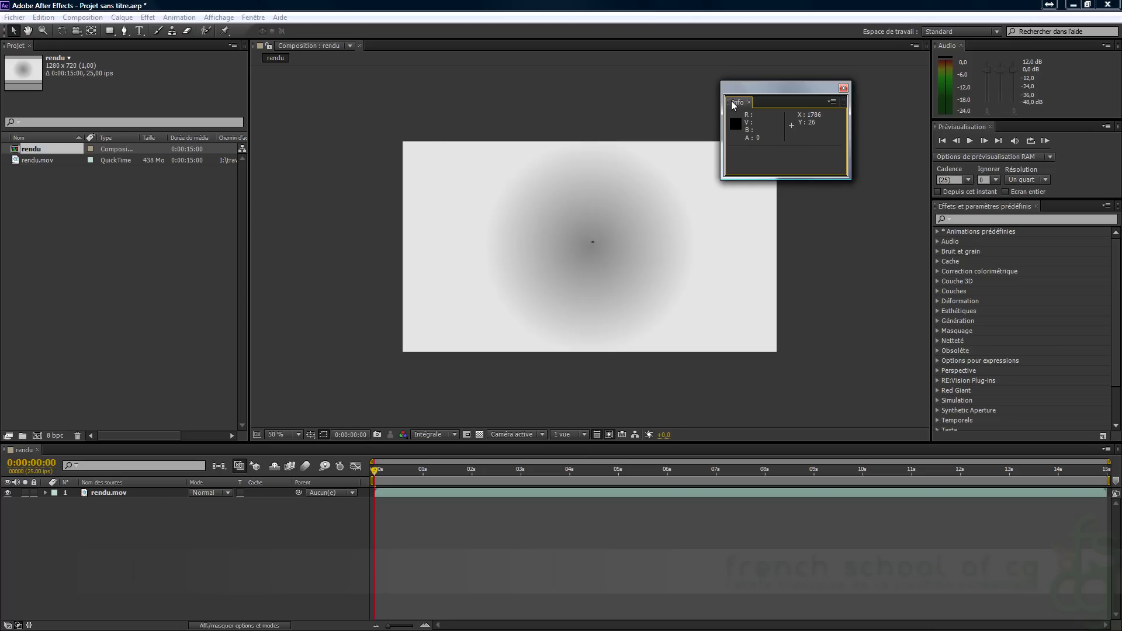
pyautogui.moveTo(733, 102); pyautogui.dragTo(940, 48)
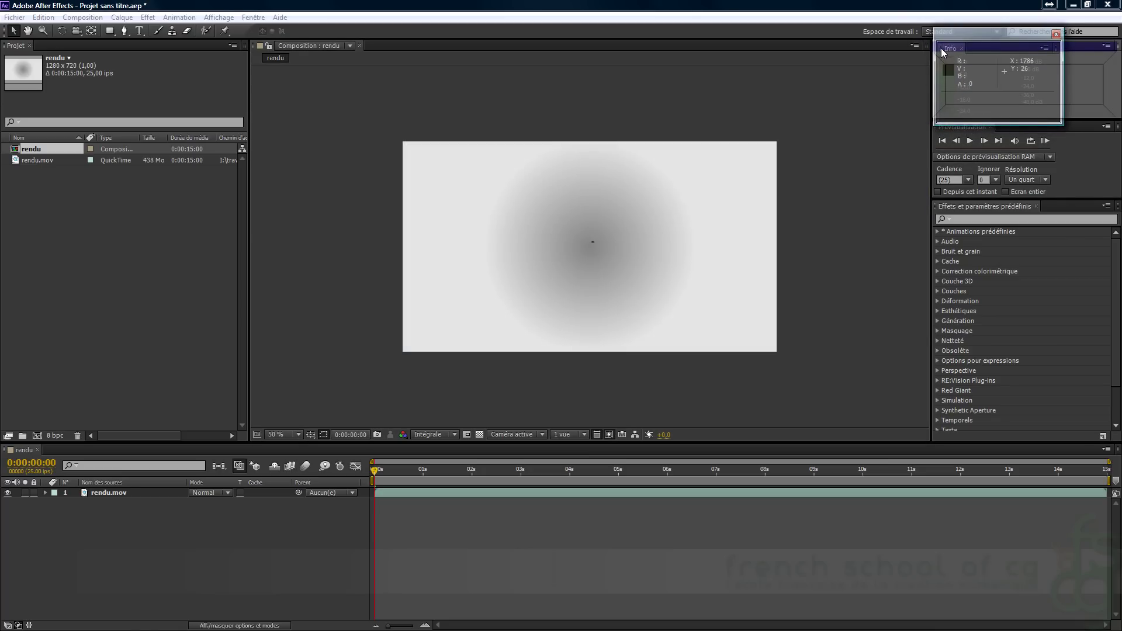
pyautogui.moveTo(941, 48); pyautogui.dragTo(942, 50)
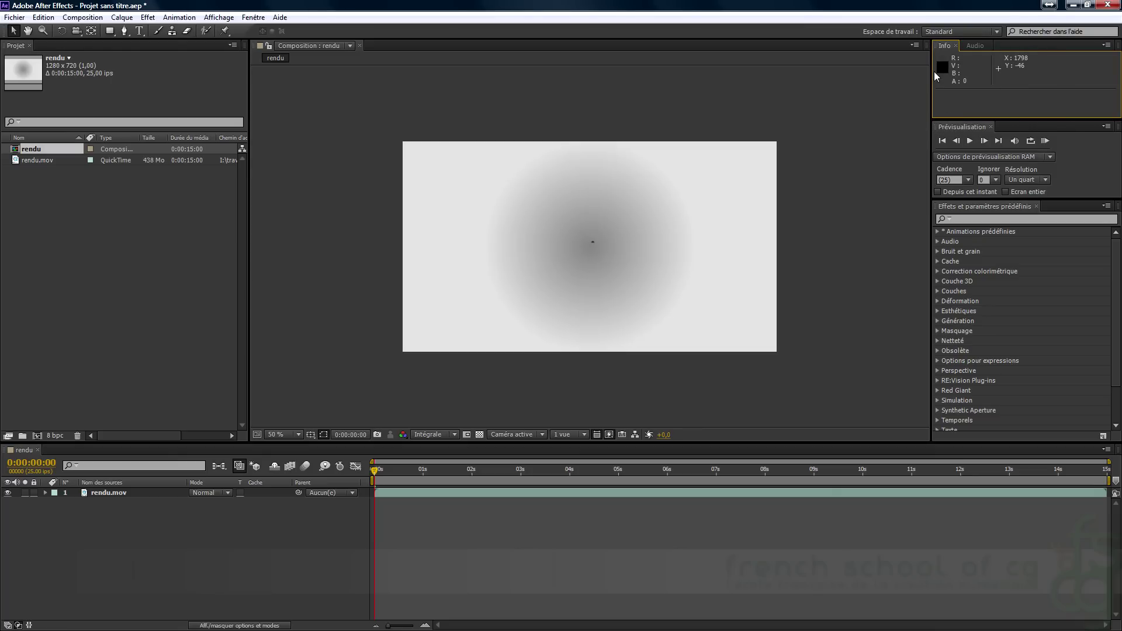
# - Undock the Info and Audio group as one floating window and place it near the composition's upper corner
pyautogui.click(1107, 46)
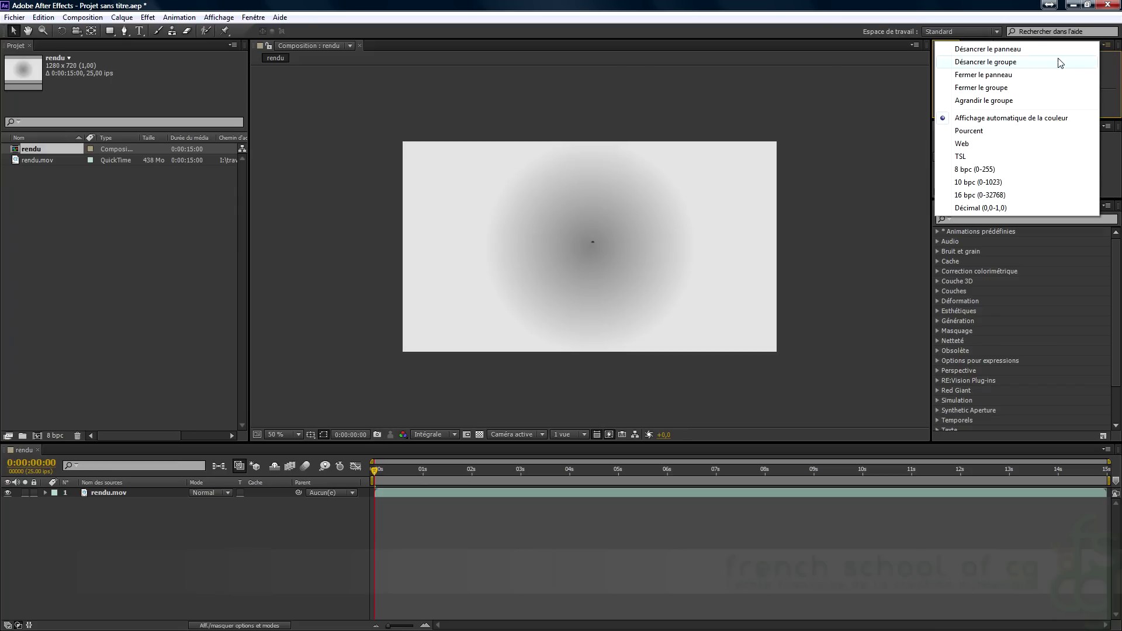
pyautogui.click(1035, 62)
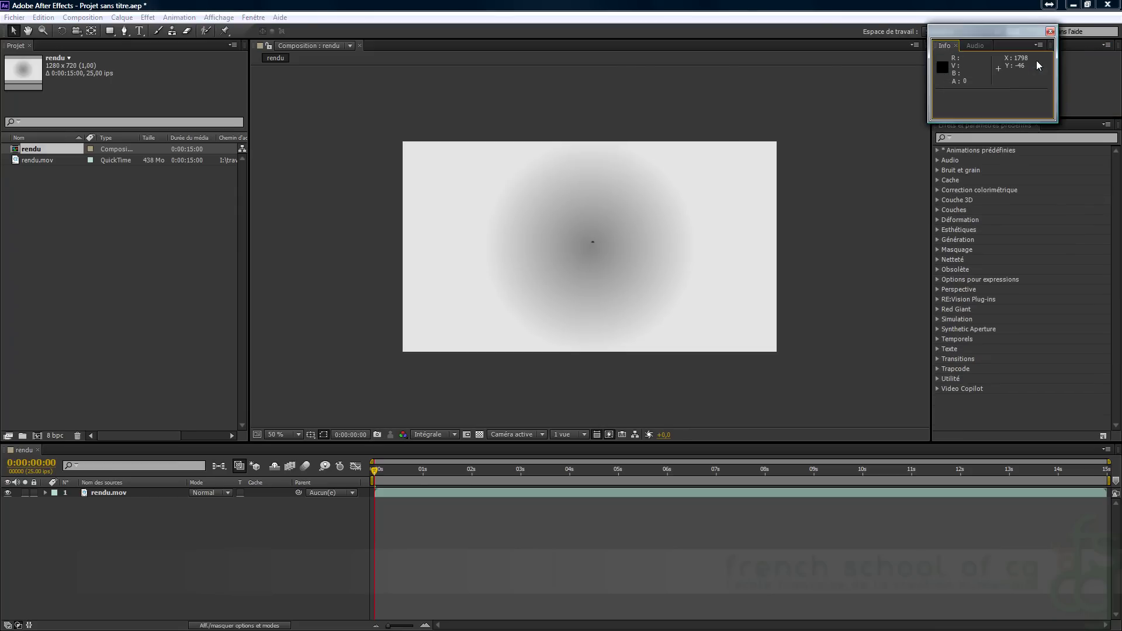
pyautogui.moveTo(980, 38); pyautogui.dragTo(765, 96)
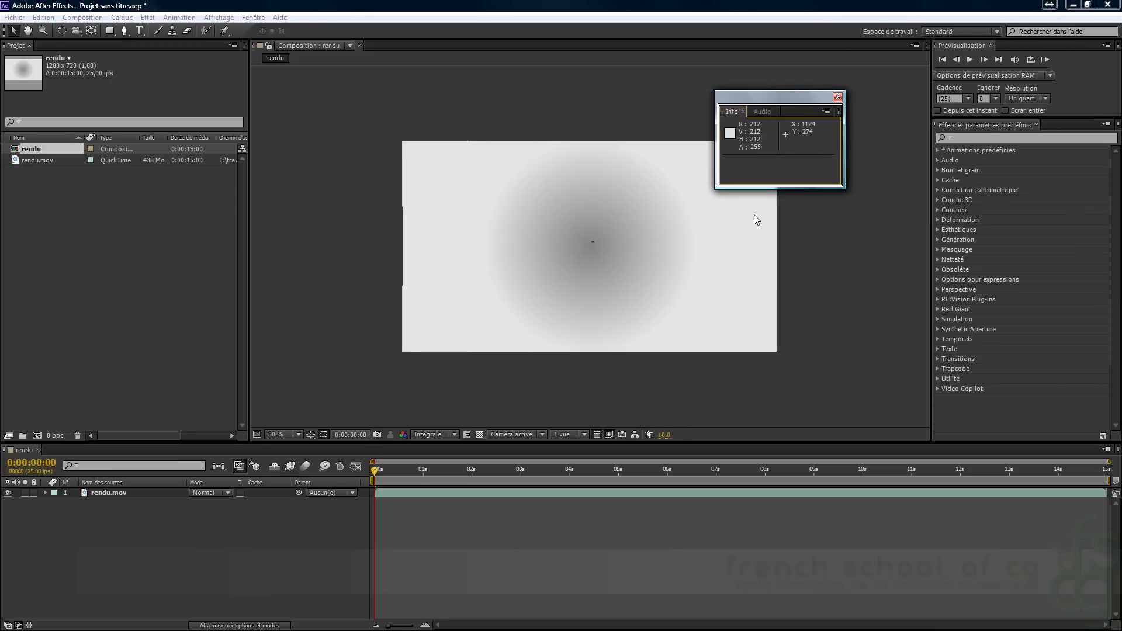
pyautogui.click(762, 112)
pyautogui.click(731, 111)
pyautogui.moveTo(763, 98); pyautogui.dragTo(818, 81)
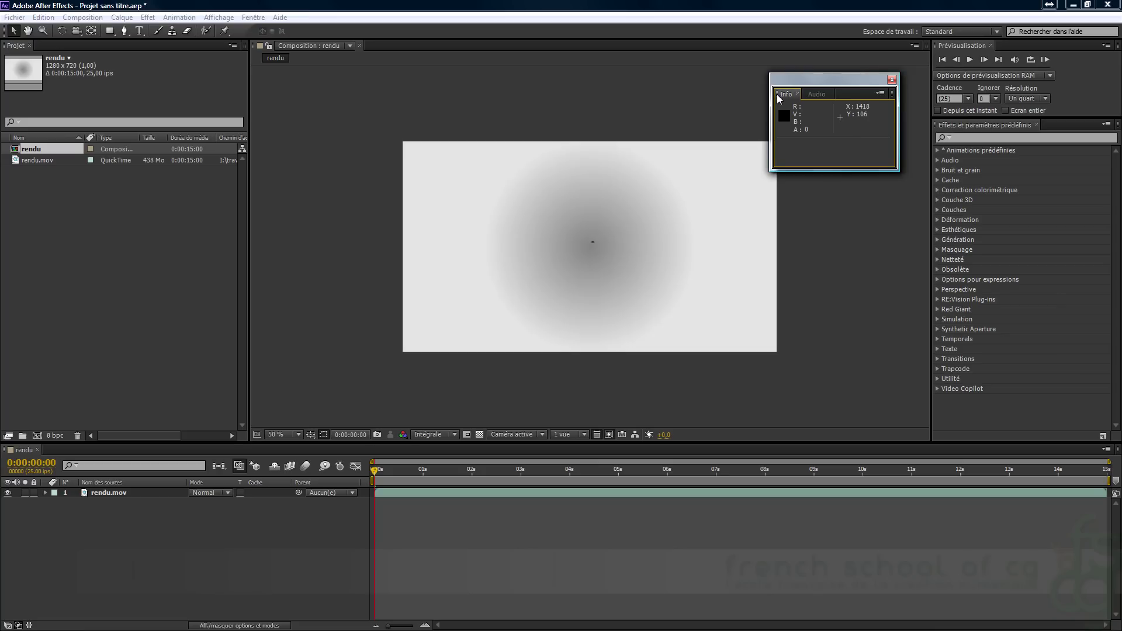
# - Dock Info and Audio separately back into the effects column and split Prévisualisation into its own group below them
pyautogui.moveTo(779, 82); pyautogui.dragTo(845, 83)
pyautogui.moveTo(937, 77); pyautogui.dragTo(938, 46)
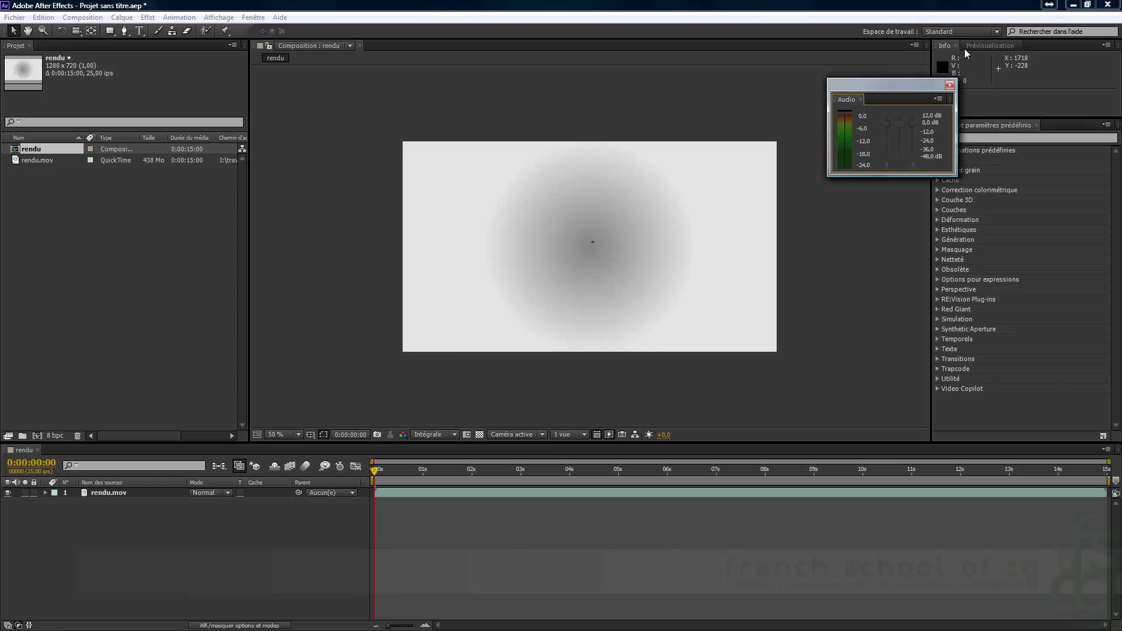
pyautogui.moveTo(836, 99); pyautogui.dragTo(954, 104)
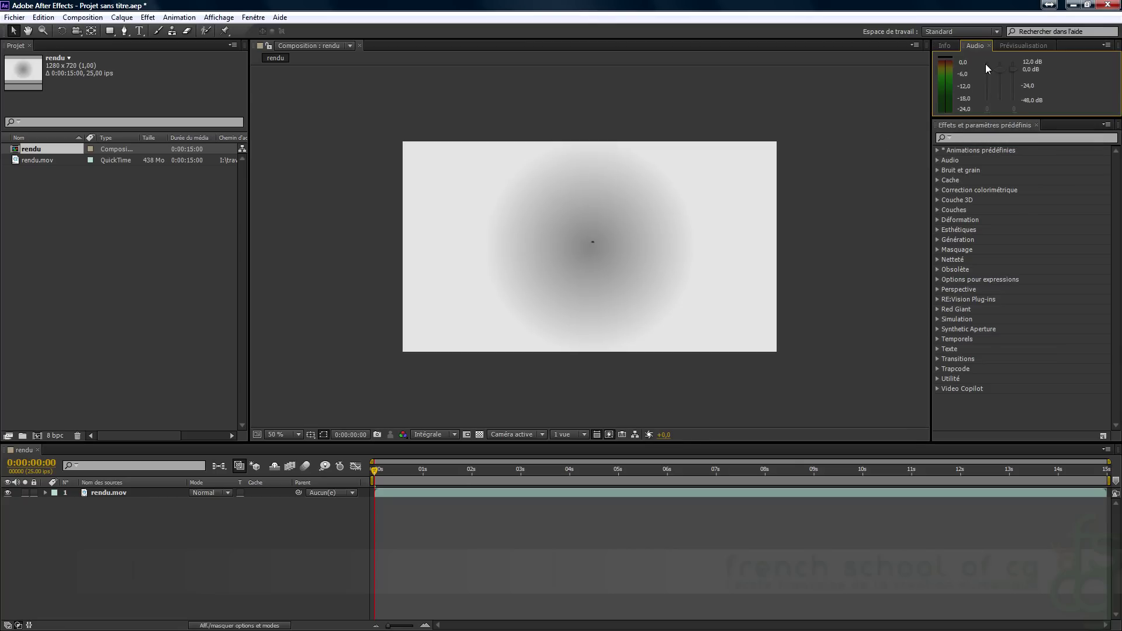
pyautogui.click(1007, 45)
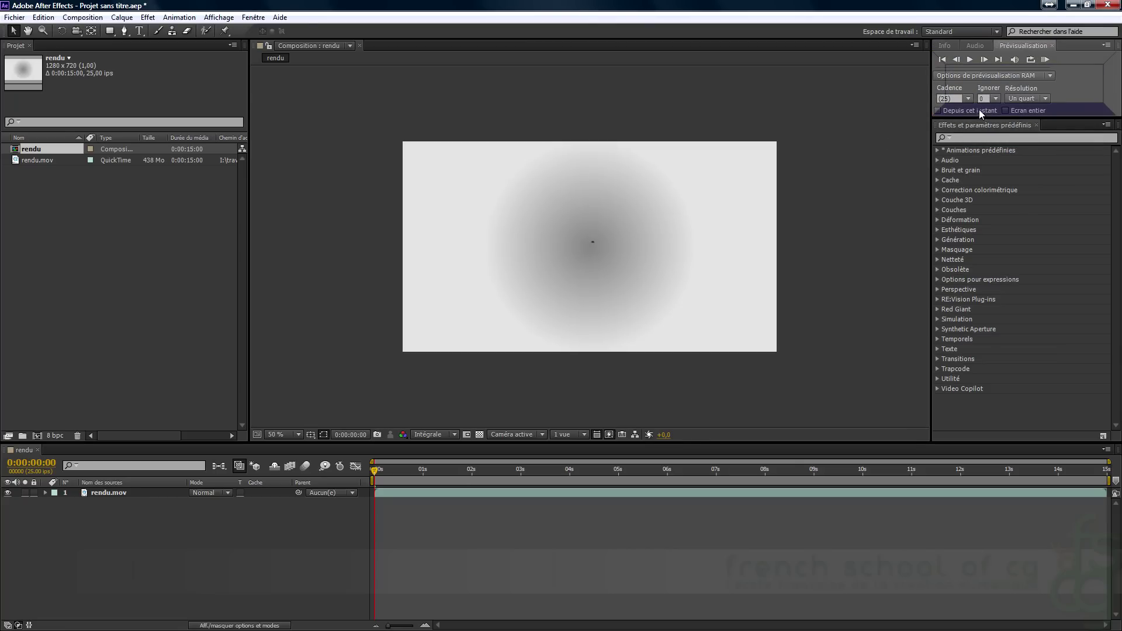
pyautogui.moveTo(978, 114); pyautogui.dragTo(980, 115)
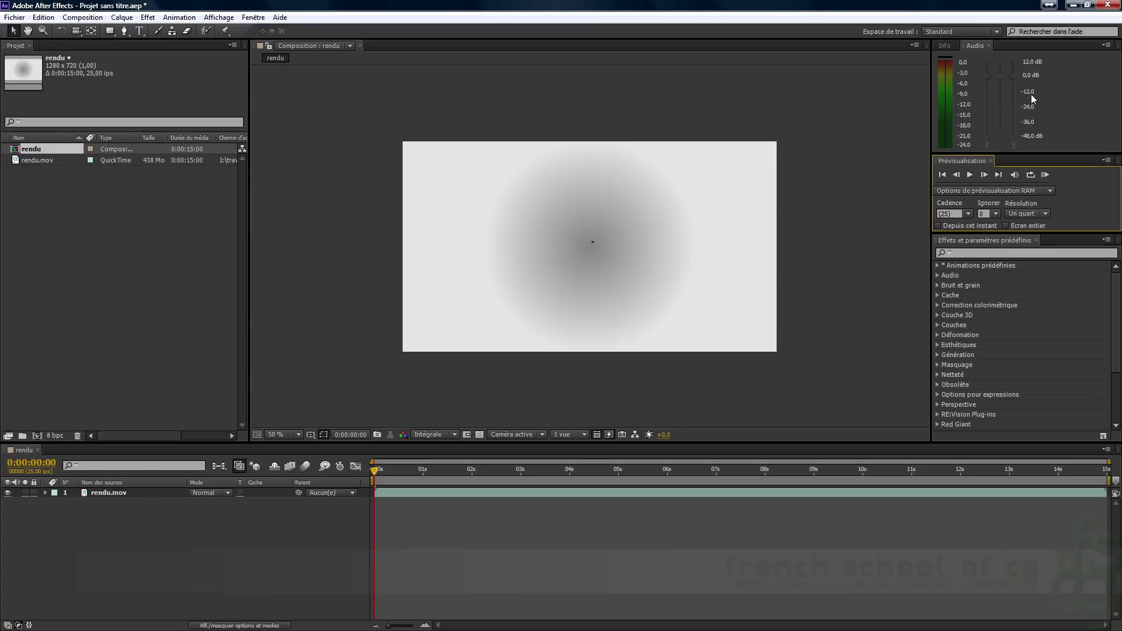
# - Place the Prévisualisation panel between the Projet and Composition panels and regroup it with the rendu timeline
pyautogui.moveTo(935, 159); pyautogui.dragTo(750, 184)
pyautogui.click(937, 164)
pyautogui.moveTo(286, 191); pyautogui.dragTo(265, 202)
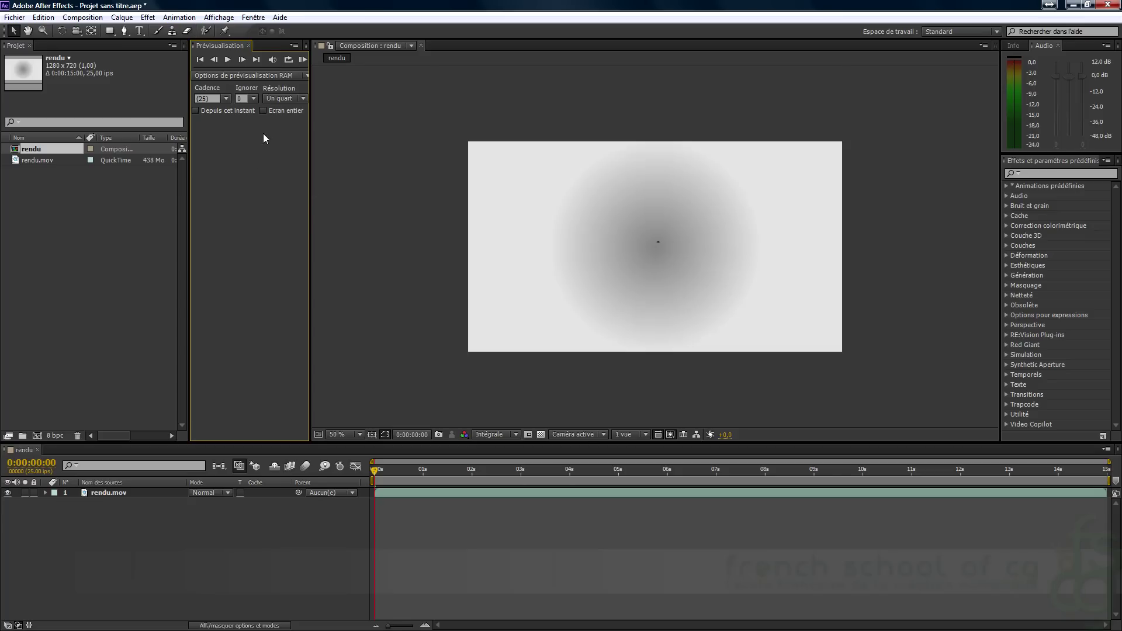
pyautogui.moveTo(195, 45); pyautogui.dragTo(228, 308)
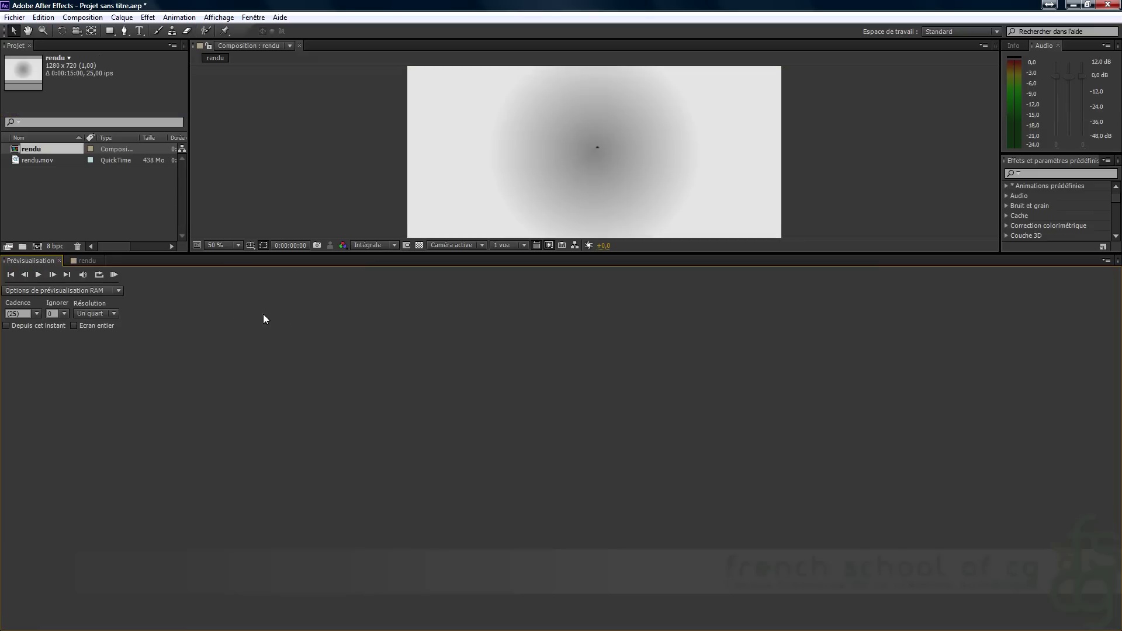
# - Return the Prévisualisation panel between Audio and Effets et paramètres prédéfinis and shorten the timeline area
pyautogui.moveTo(26, 260); pyautogui.dragTo(1032, 158)
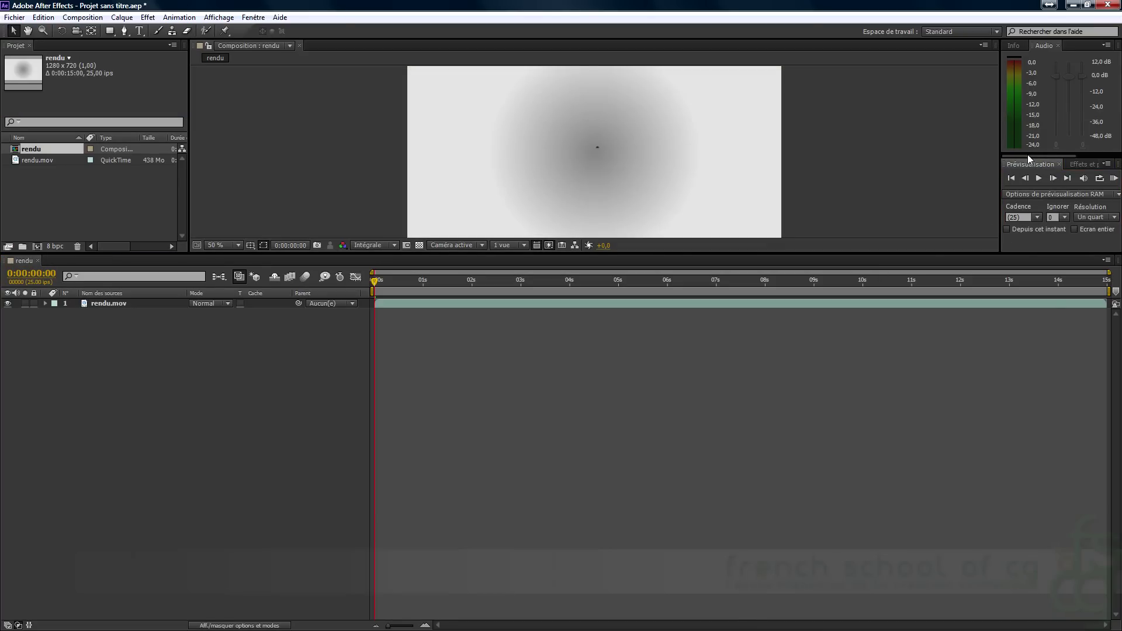
pyautogui.moveTo(1004, 158); pyautogui.dragTo(1008, 148)
pyautogui.moveTo(969, 254); pyautogui.dragTo(984, 434)
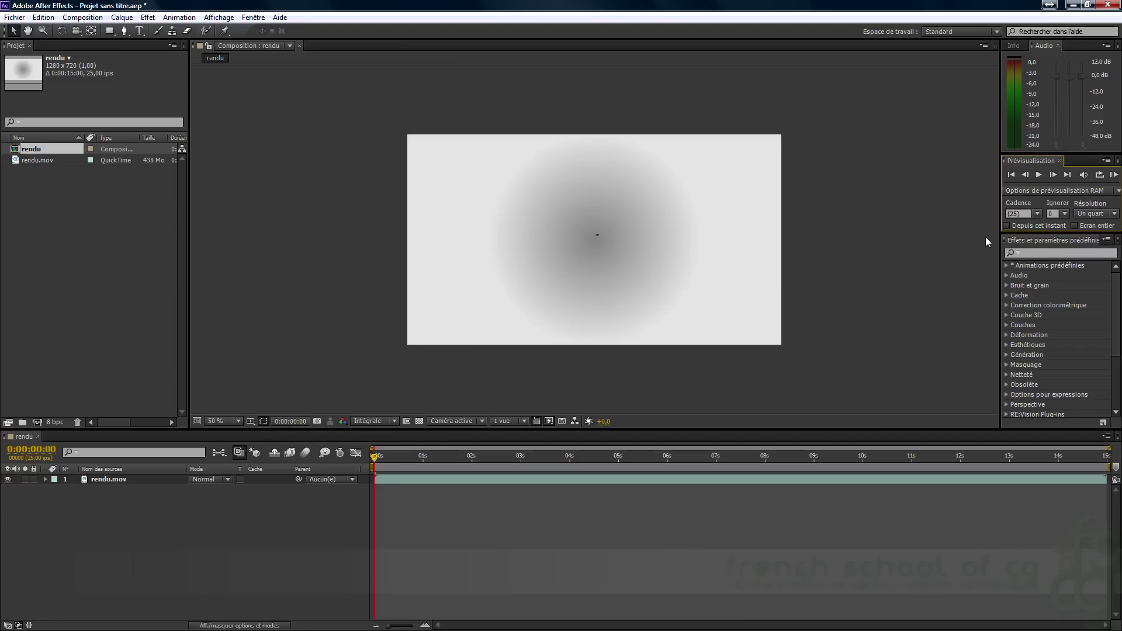
# - Group the Prévisualisation panel with the Composition view and move the rendu timeline above the Projet panel
pyautogui.moveTo(1004, 161); pyautogui.dragTo(660, 184)
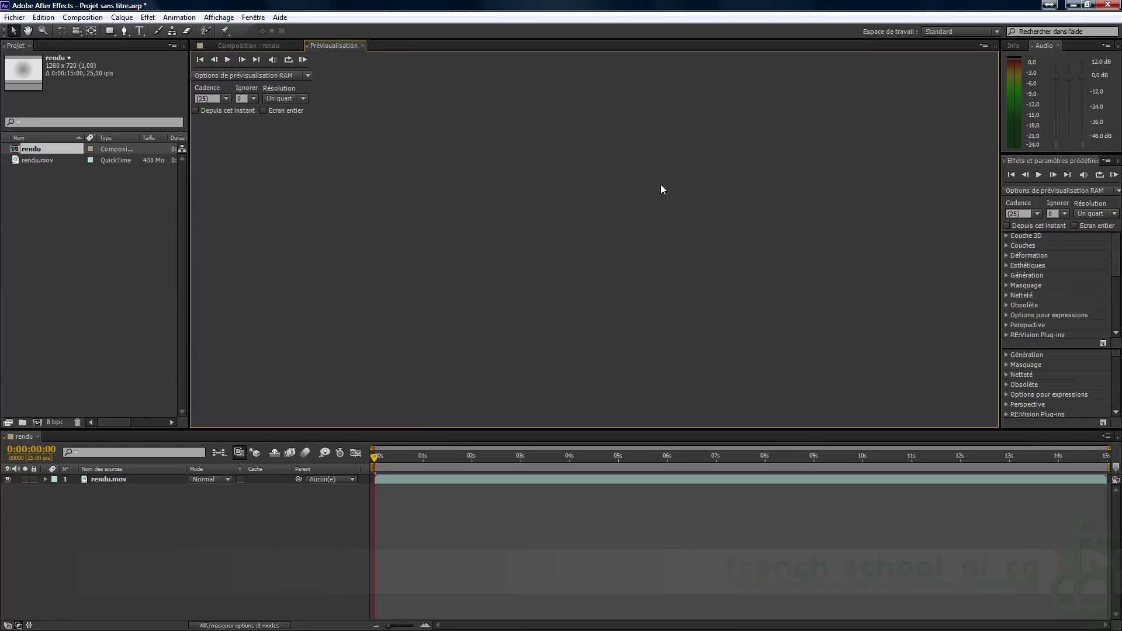
pyautogui.moveTo(22, 437); pyautogui.dragTo(24, 61)
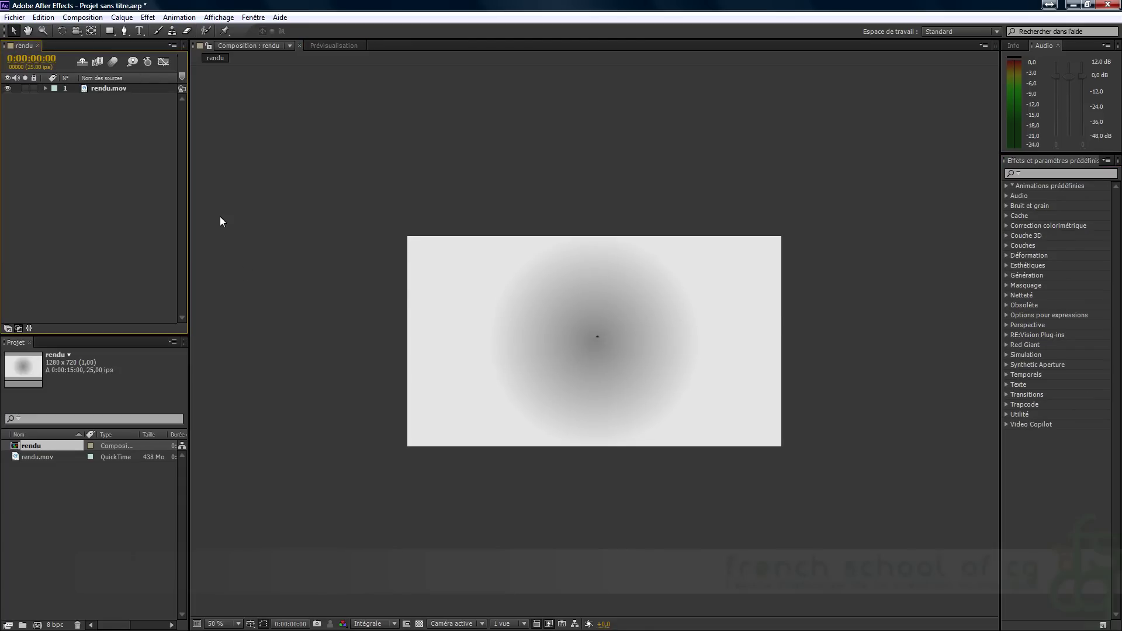
# - Reset the Standard workspace to its original layout
pyautogui.click(996, 32)
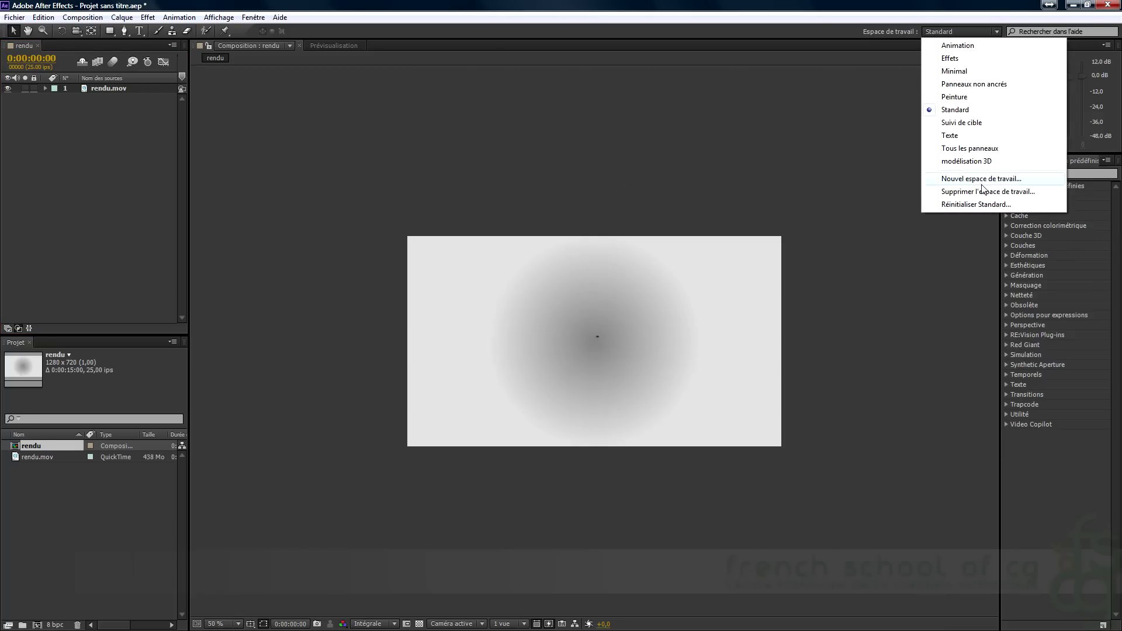
pyautogui.click(1009, 206)
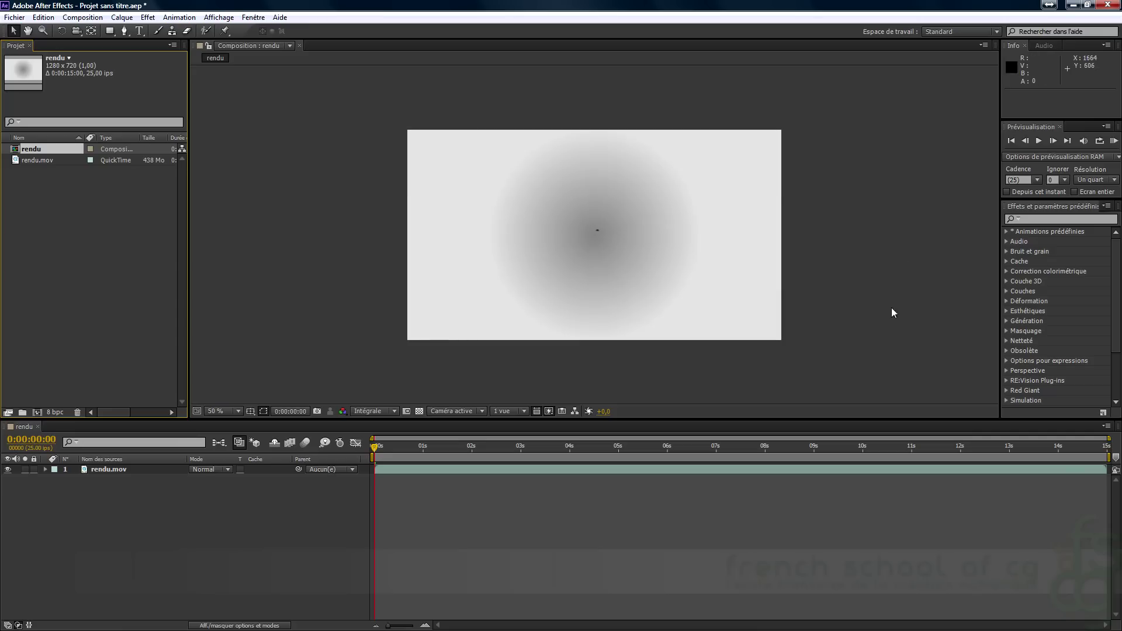
# - Undock the Prévisualisation group and the Info and Audio group, placing both floating windows near the composition's edge
pyautogui.moveTo(1005, 127); pyautogui.dragTo(875, 165)
pyautogui.moveTo(930, 127); pyautogui.dragTo(1092, 153)
pyautogui.click(1105, 128)
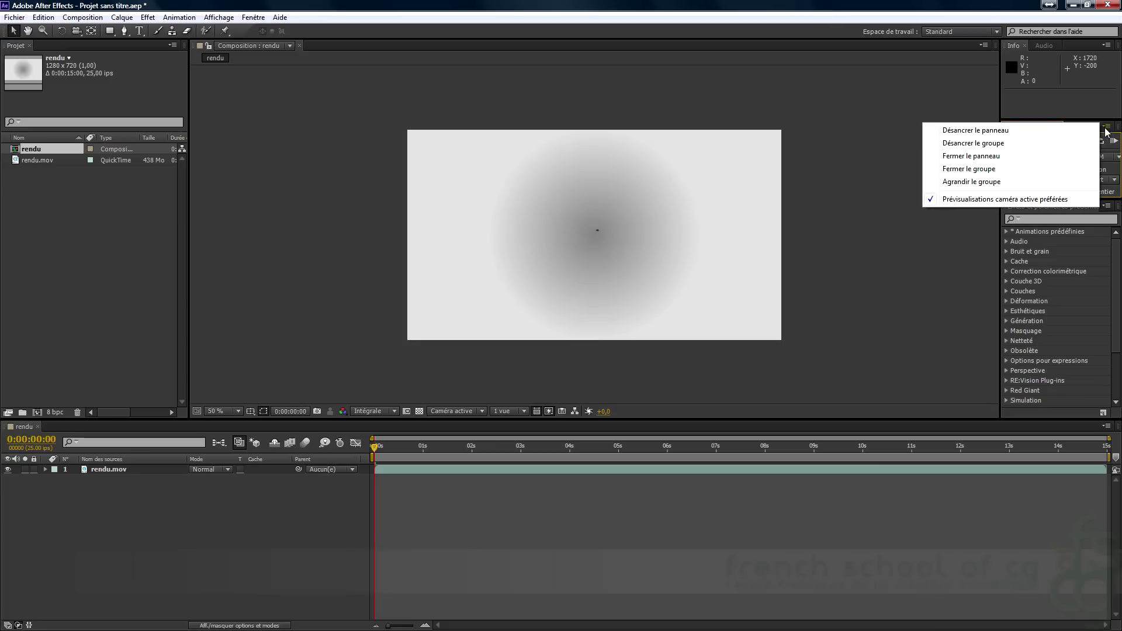
pyautogui.click(1031, 144)
pyautogui.click(1106, 46)
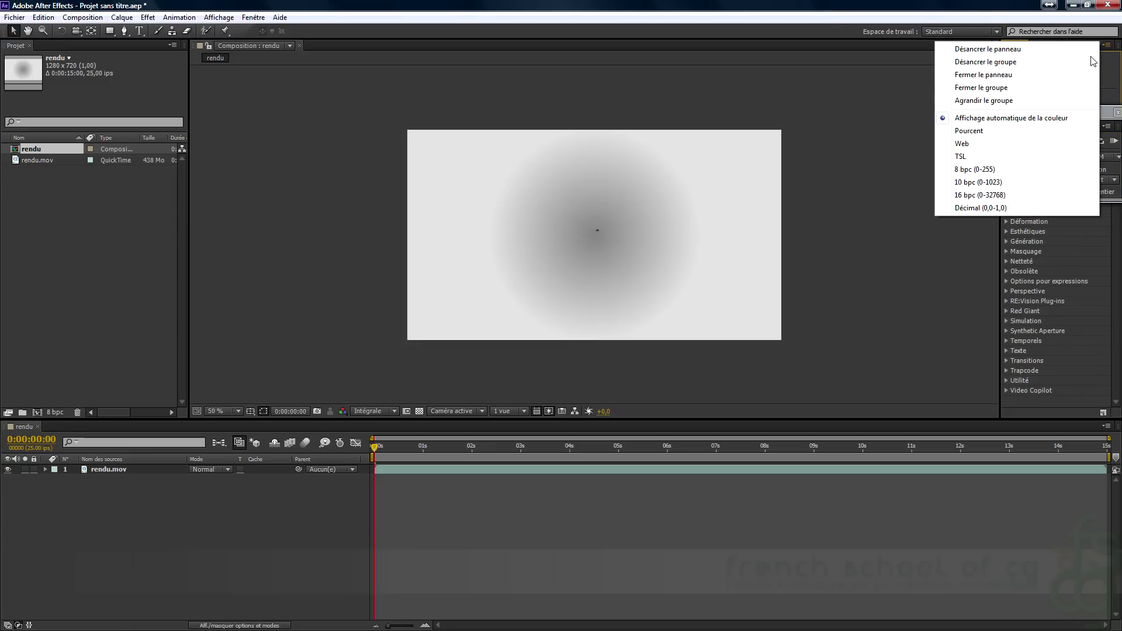
pyautogui.click(1055, 62)
pyautogui.moveTo(1035, 33); pyautogui.dragTo(814, 65)
pyautogui.moveTo(1051, 114); pyautogui.dragTo(860, 216)
# - Undock the Effets et paramètres prédéfinis and timeline groups, and move the effects window beside the Prévisualisation window
pyautogui.click(1106, 45)
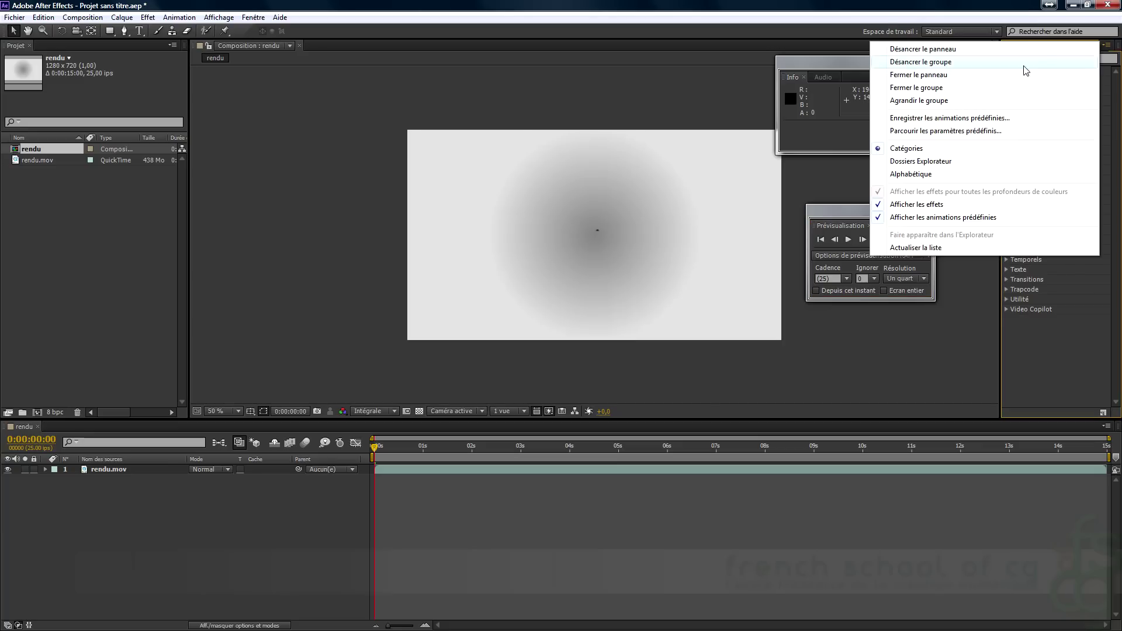
pyautogui.click(1055, 63)
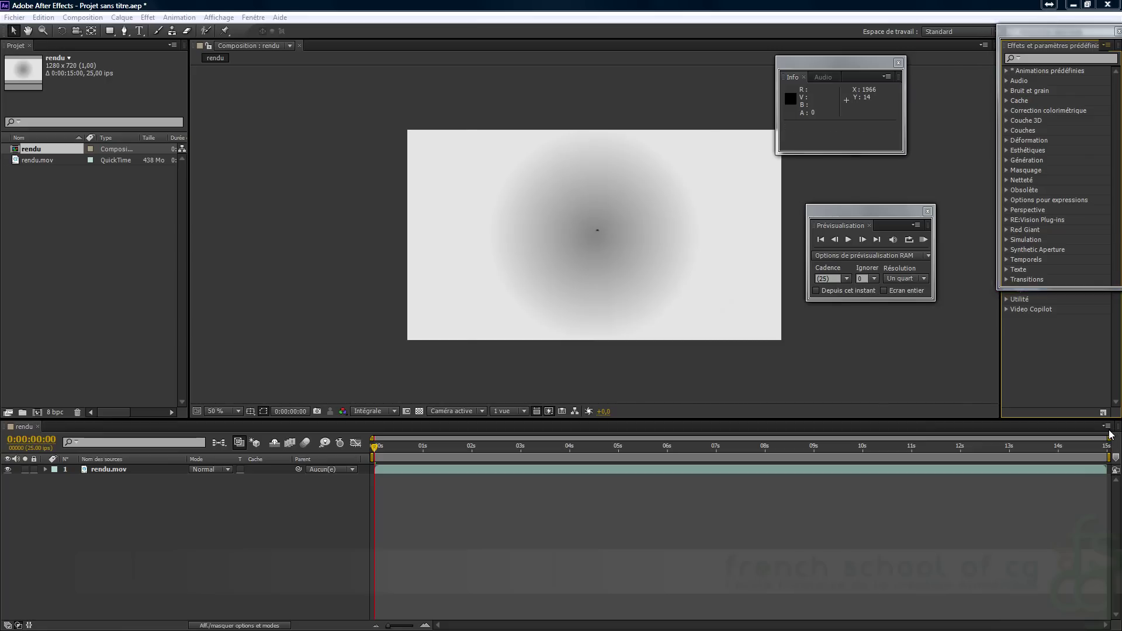
pyautogui.click(1108, 430)
pyautogui.click(1020, 190)
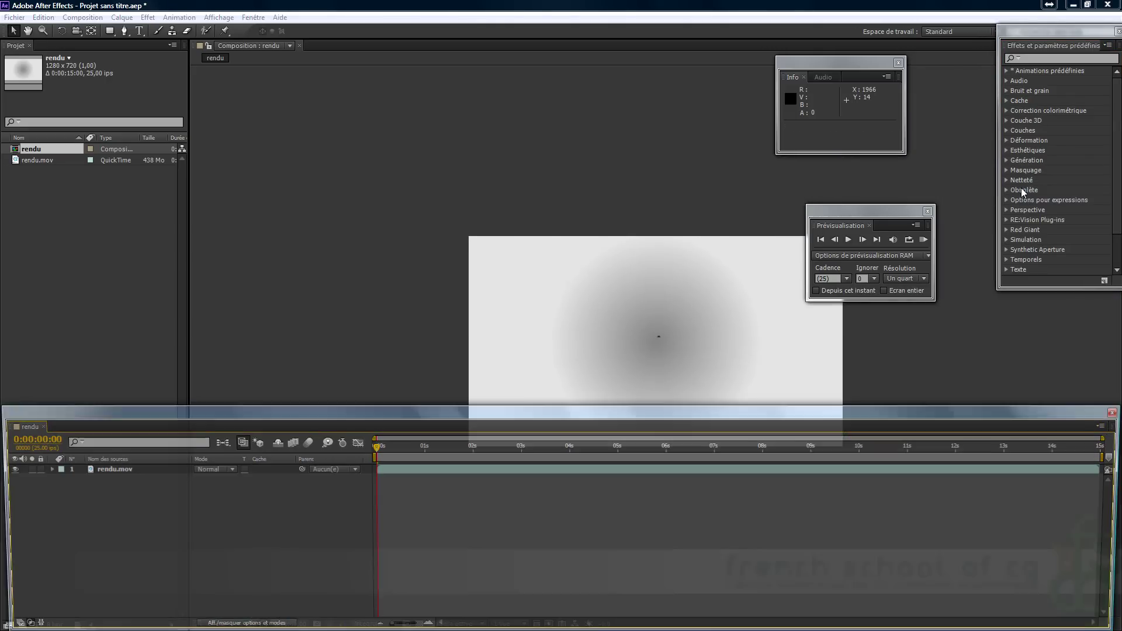
pyautogui.moveTo(1045, 34); pyautogui.dragTo(972, 103)
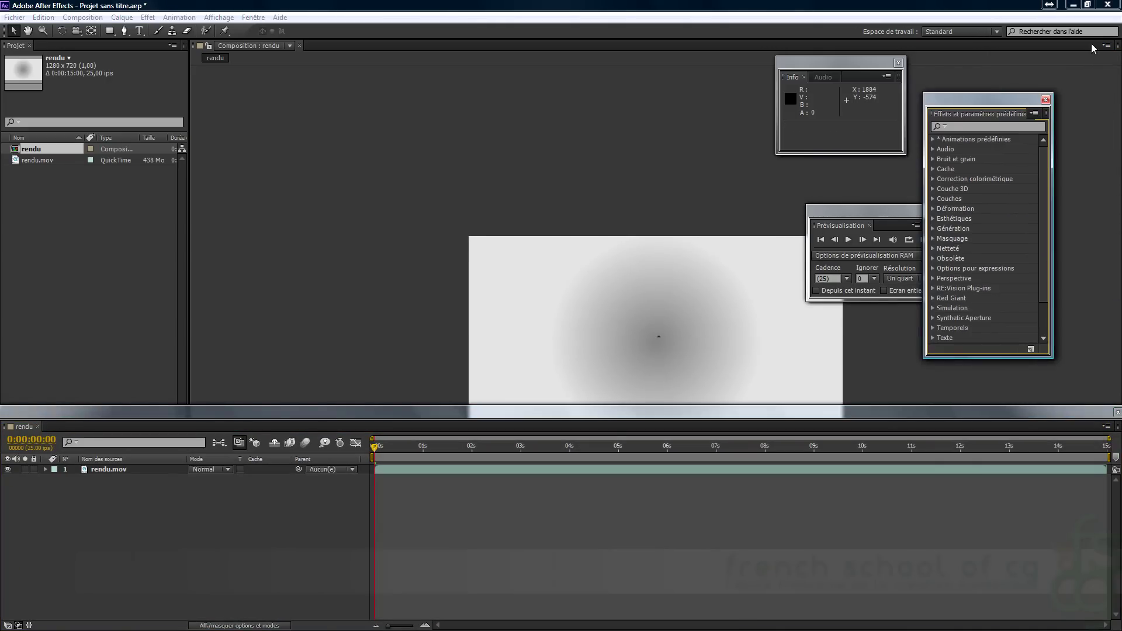
# - Undock the Composition group, shrink its floating window and place it above the timeline
pyautogui.click(1107, 45)
pyautogui.click(987, 65)
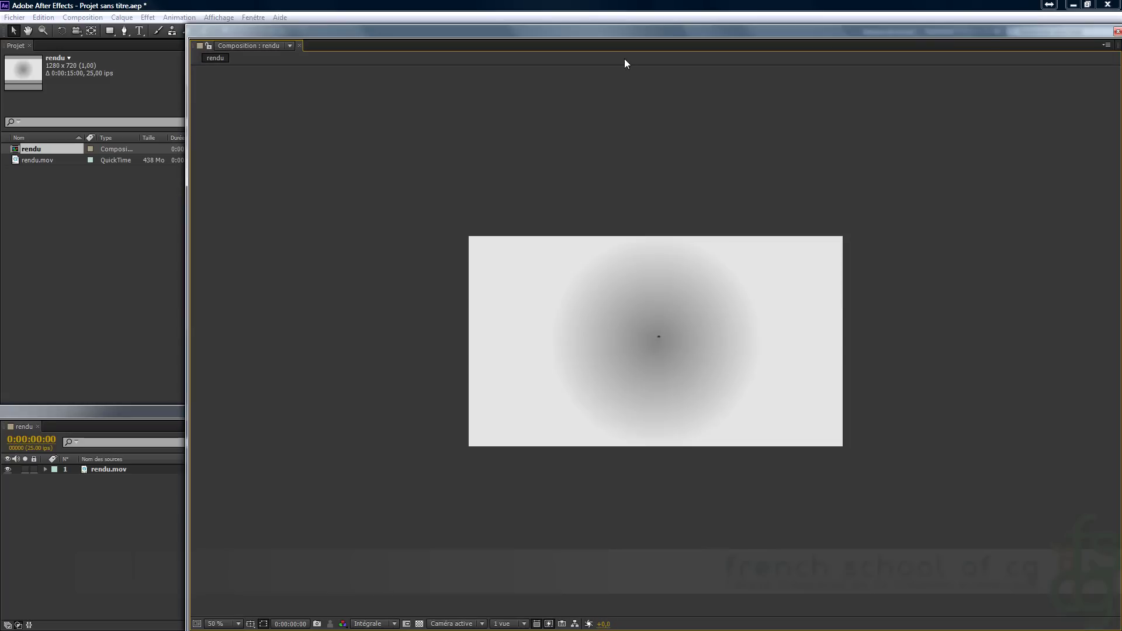
pyautogui.moveTo(1006, 32); pyautogui.dragTo(884, 36)
pyautogui.moveTo(982, 28); pyautogui.dragTo(683, 375)
pyautogui.moveTo(611, 384); pyautogui.dragTo(684, 116)
# - Undock the Projet group into its own floating window and bring the timeline window to the front
pyautogui.click(1107, 46)
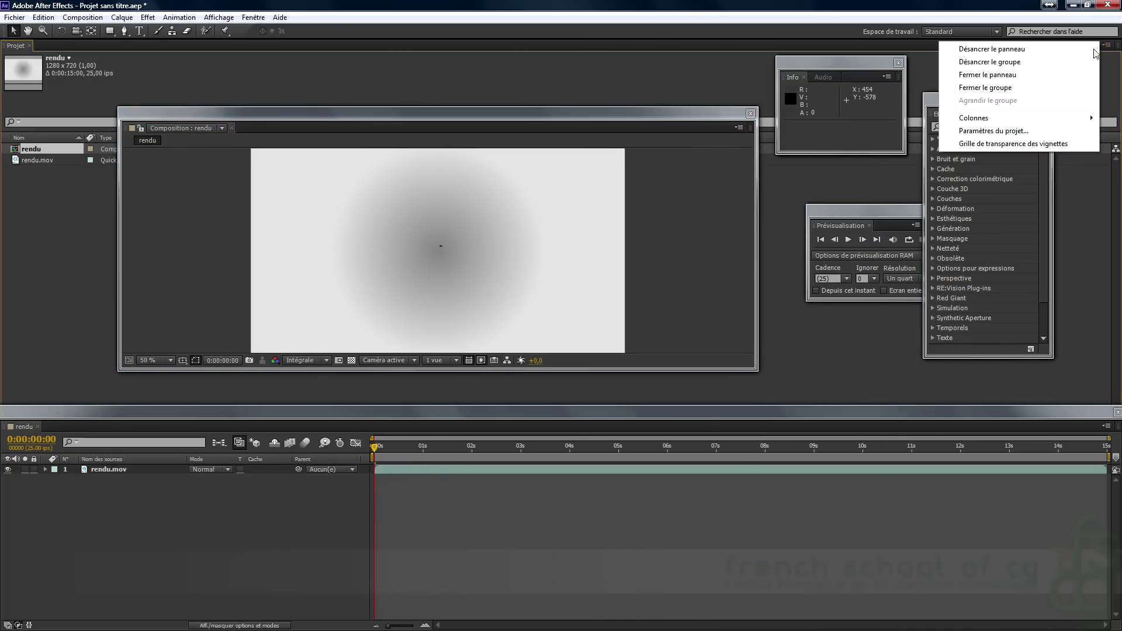
pyautogui.click(1054, 68)
pyautogui.click(878, 420)
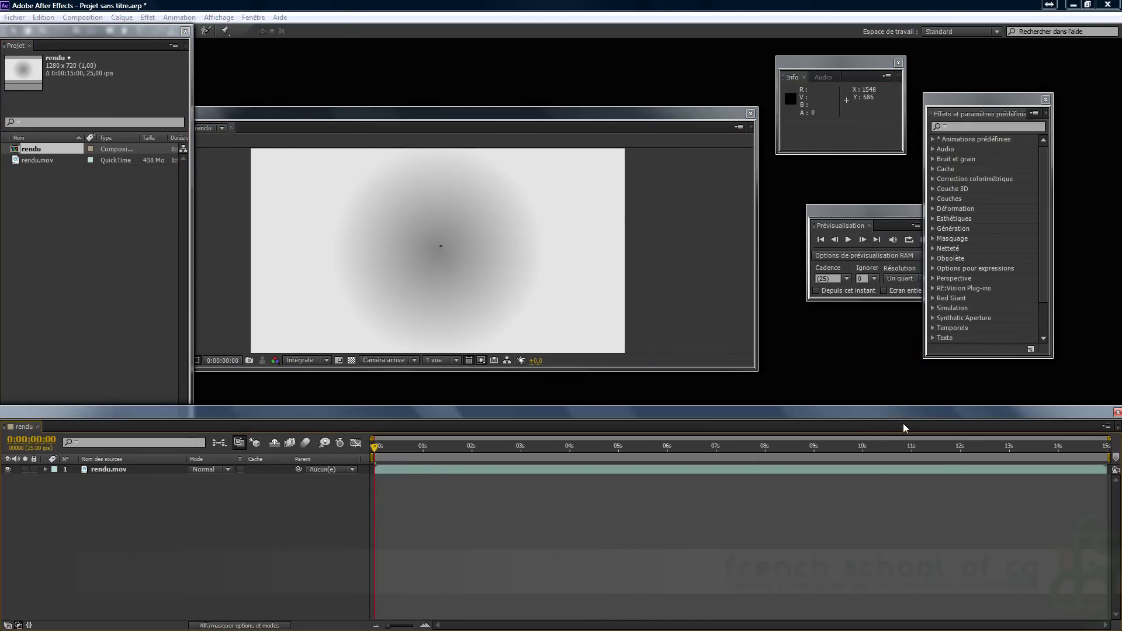
# - Shrink the timeline window, move the Projet and Composition windows side by side, and make the Composition window taller
pyautogui.moveTo(1066, 413); pyautogui.dragTo(973, 442)
pyautogui.moveTo(743, 454); pyautogui.dragTo(864, 446)
pyautogui.moveTo(117, 31); pyautogui.dragTo(127, 59)
pyautogui.moveTo(365, 111); pyautogui.dragTo(474, 53)
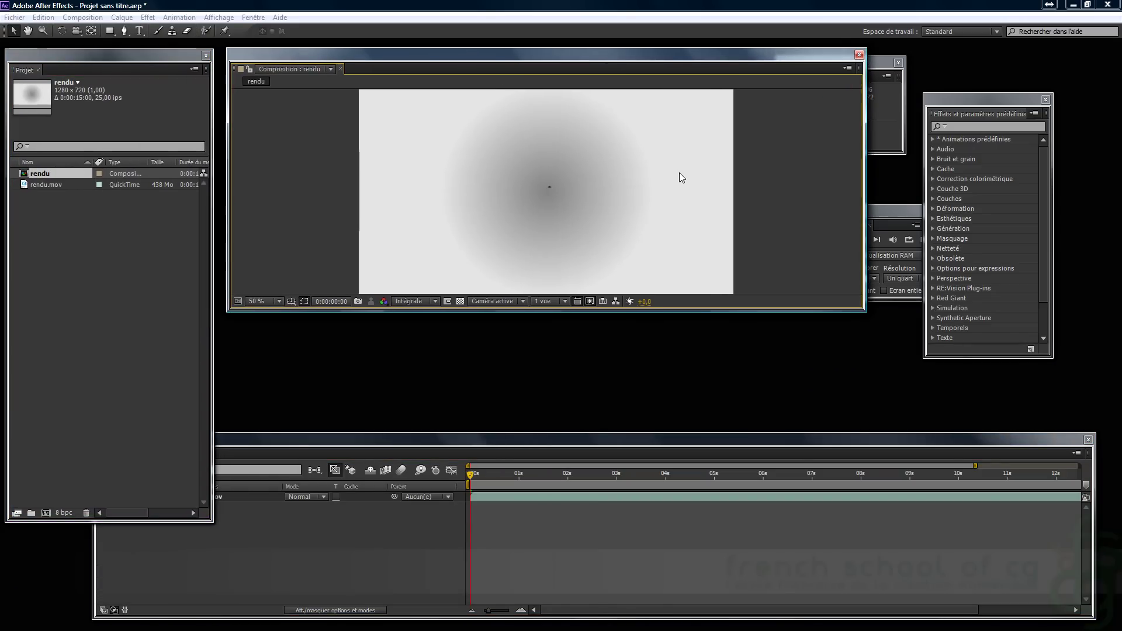
pyautogui.moveTo(865, 310); pyautogui.dragTo(824, 423)
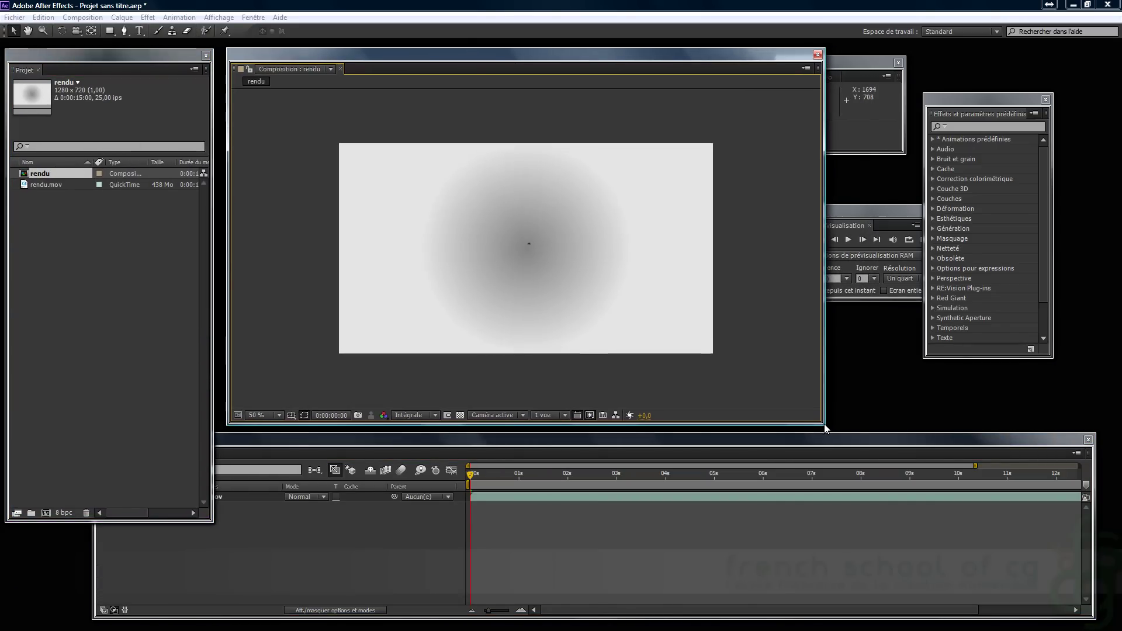
# - Arrange the floating windows beside the composition, stacking Info above Prévisualisation with the effects window next to them
pyautogui.moveTo(986, 108); pyautogui.dragTo(1048, 67)
pyautogui.moveTo(859, 68); pyautogui.dragTo(929, 56)
pyautogui.moveTo(902, 210); pyautogui.dragTo(927, 180)
# - Shorten the Projet window and fit the timeline window across the full width beneath the other panels
pyautogui.click(176, 522)
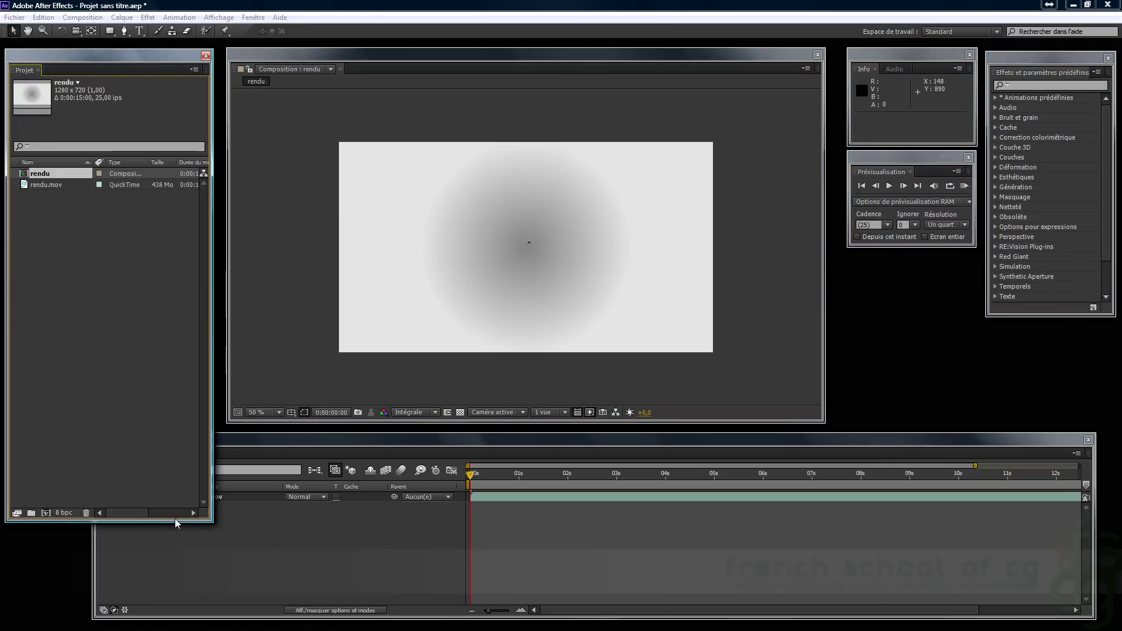
pyautogui.moveTo(176, 526); pyautogui.dragTo(102, 453)
pyautogui.moveTo(1018, 626); pyautogui.dragTo(1113, 626)
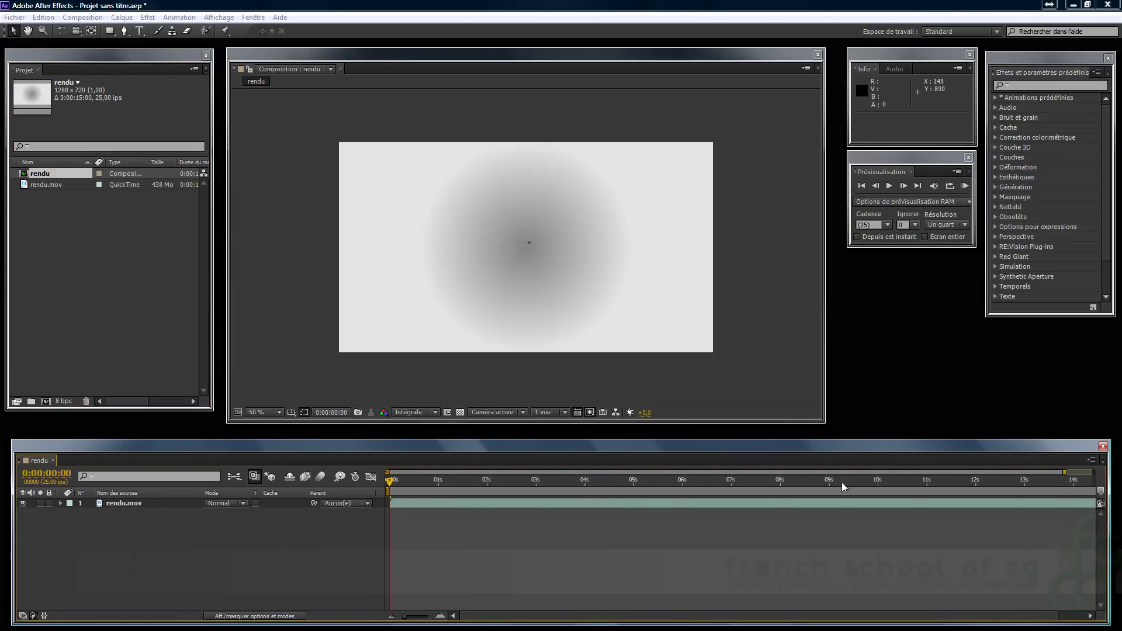
# - Save the current floating-window layout as a new workspace named desancres
pyautogui.click(997, 33)
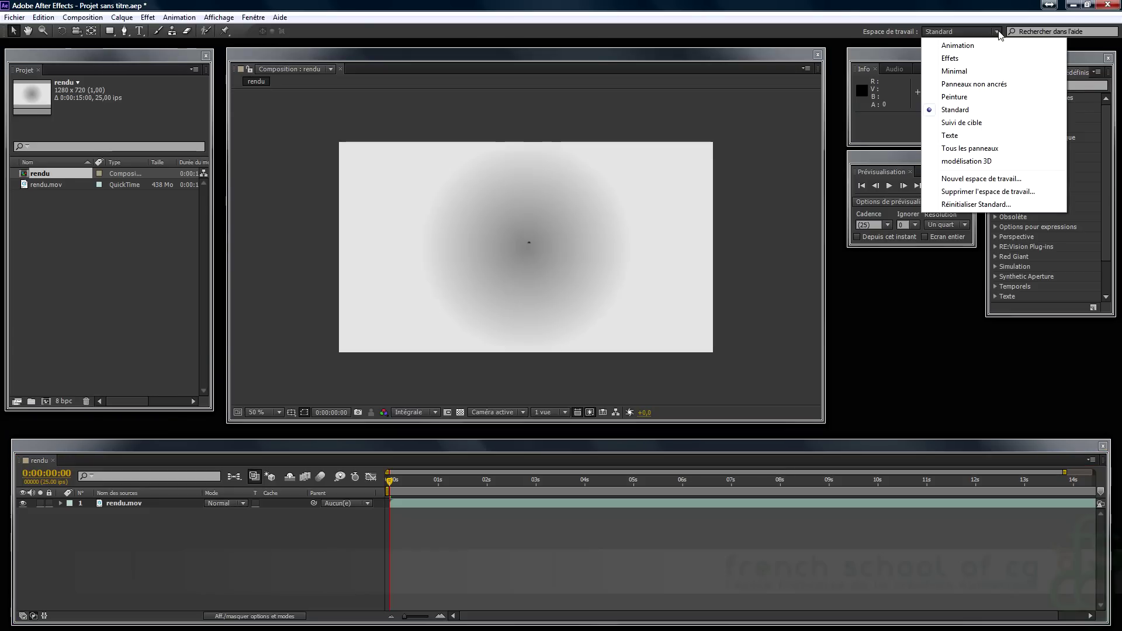
pyautogui.click(1004, 183)
pyautogui.write('desancres')
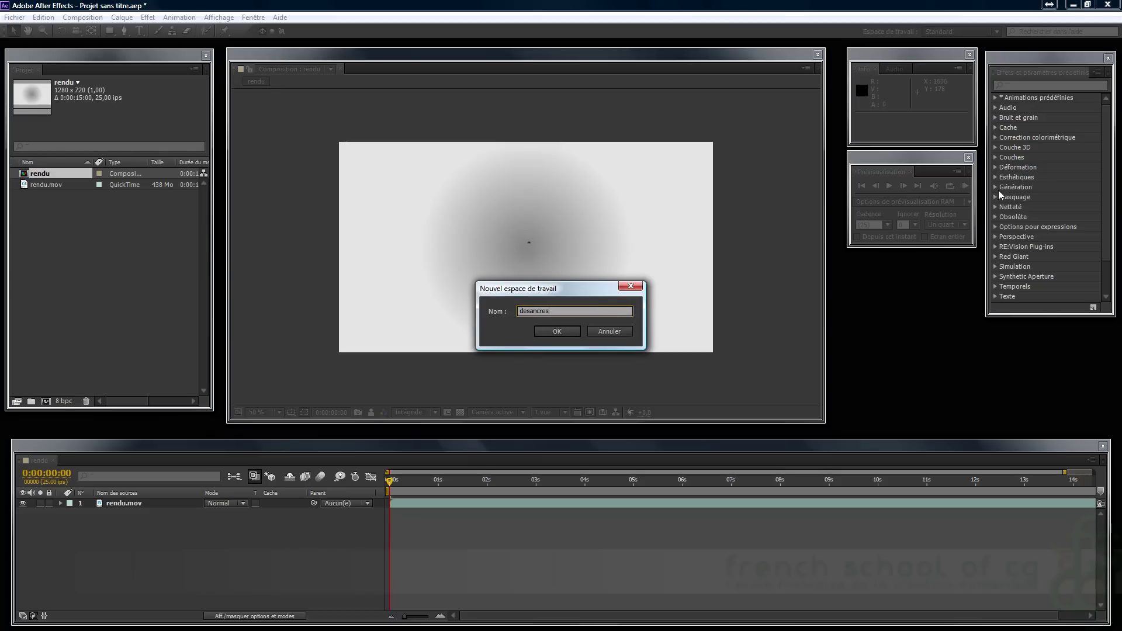
pyautogui.click(557, 331)
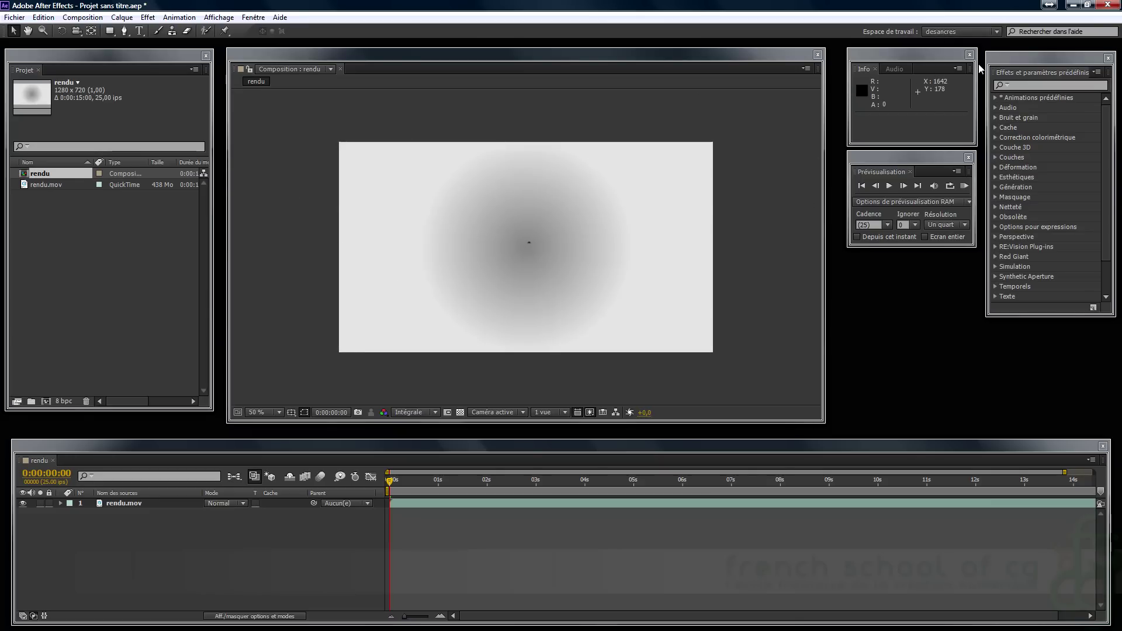
# - Compare the Panneaux non ancrés and Effets workspaces with the saved layout, ending back on the desancres workspace
pyautogui.click(984, 34)
pyautogui.click(957, 84)
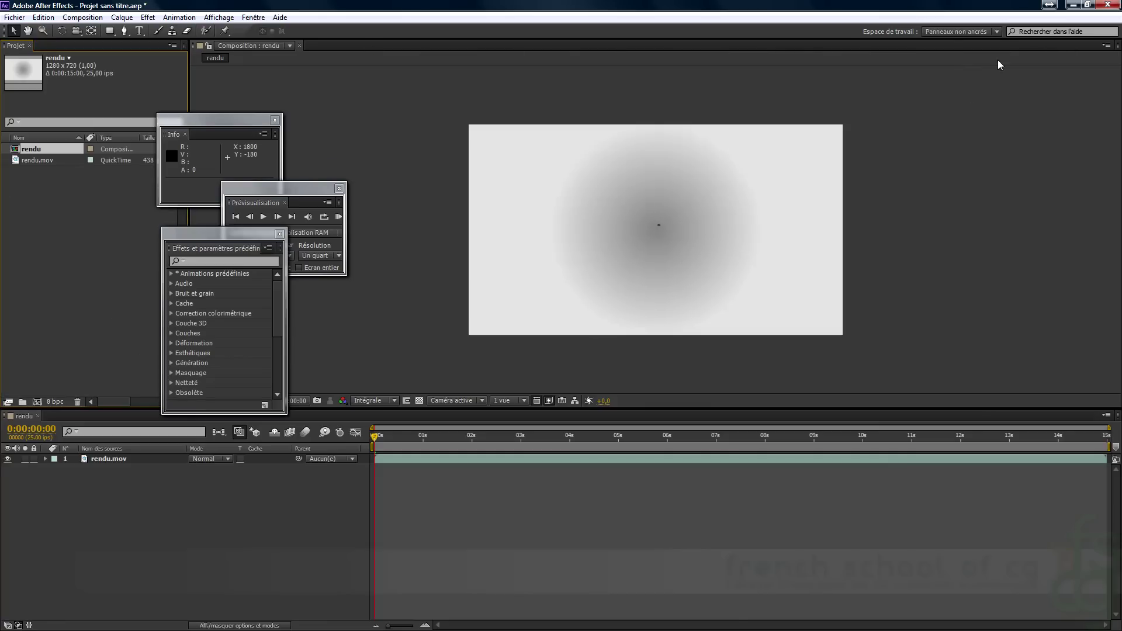
pyautogui.click(970, 33)
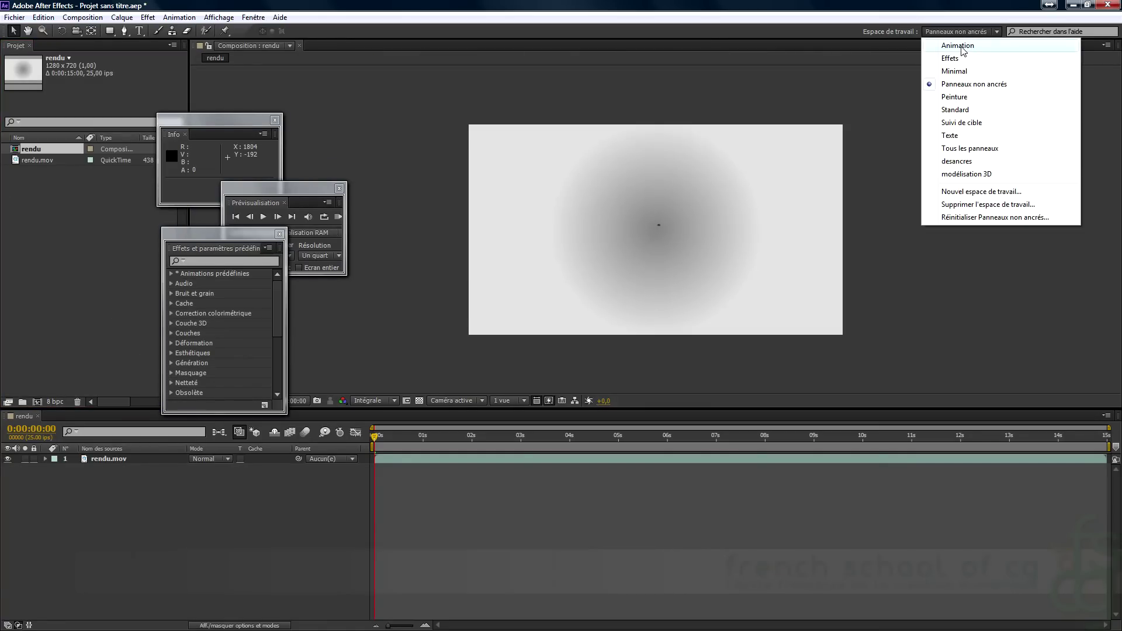
pyautogui.click(972, 58)
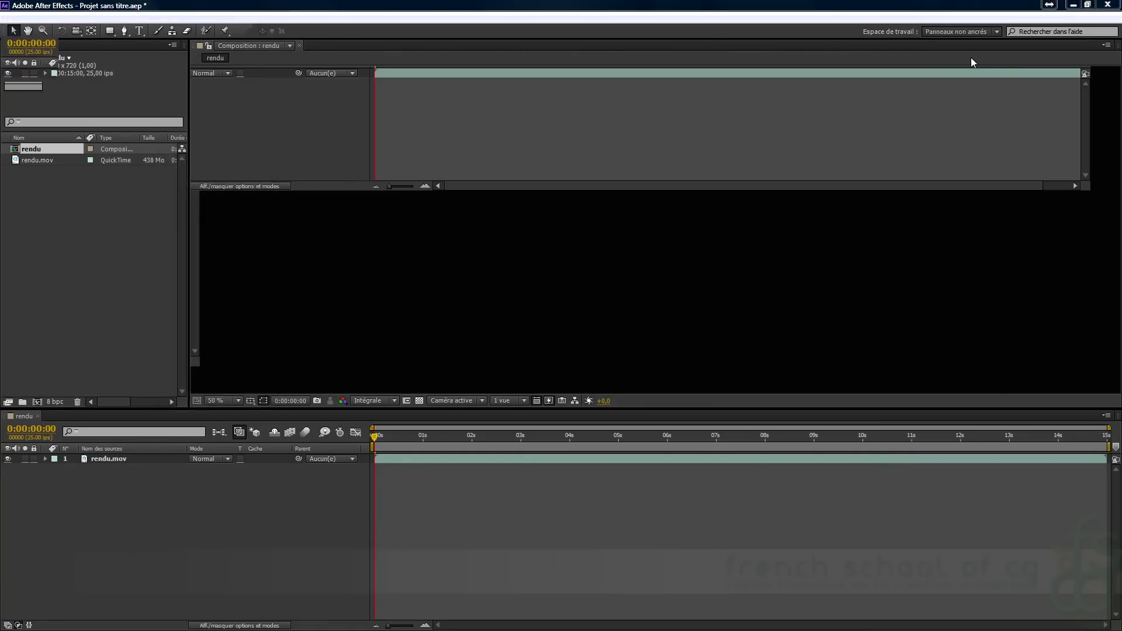
pyautogui.click(994, 32)
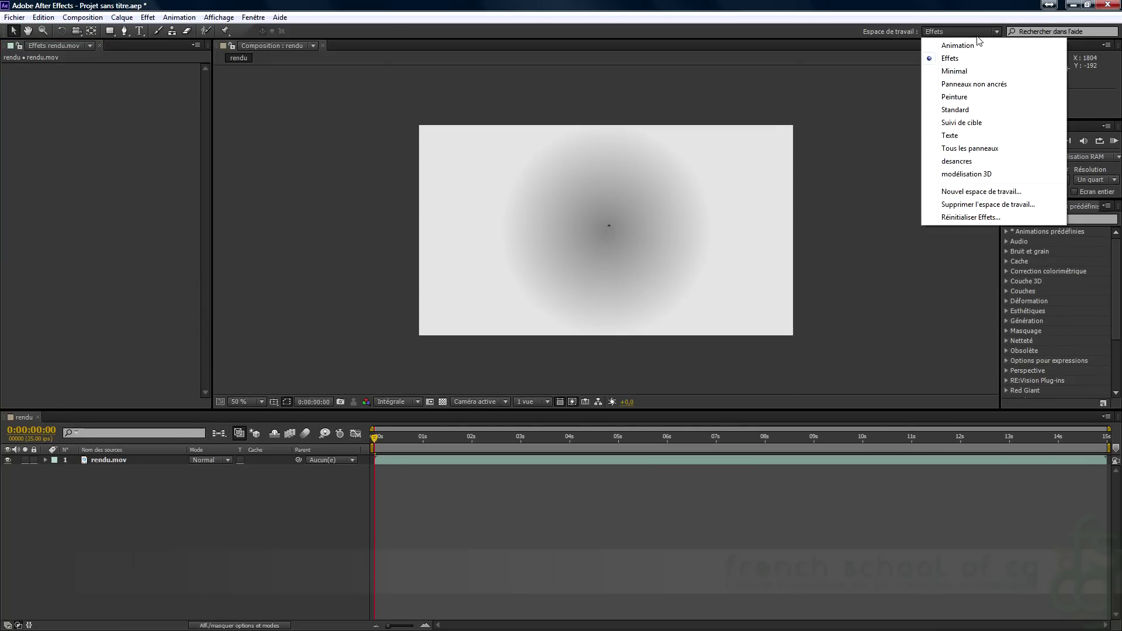
pyautogui.click(966, 162)
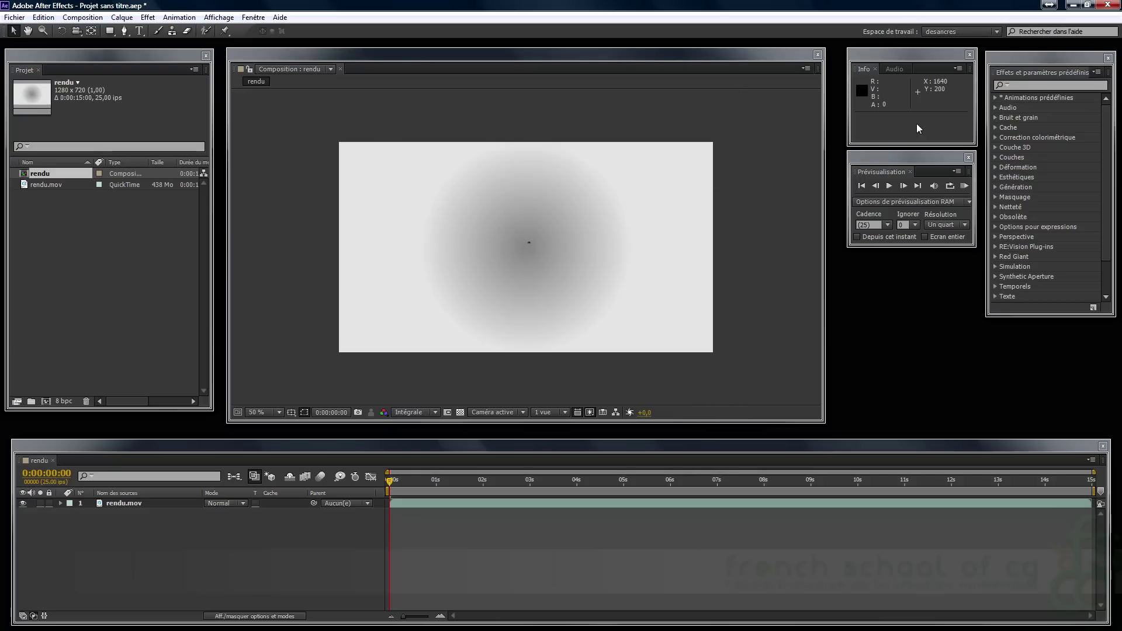
# - Dock Info and Audio as one tabbed group above Prévisualisation in the same floating window, and make that window taller
pyautogui.moveTo(855, 68); pyautogui.dragTo(865, 165)
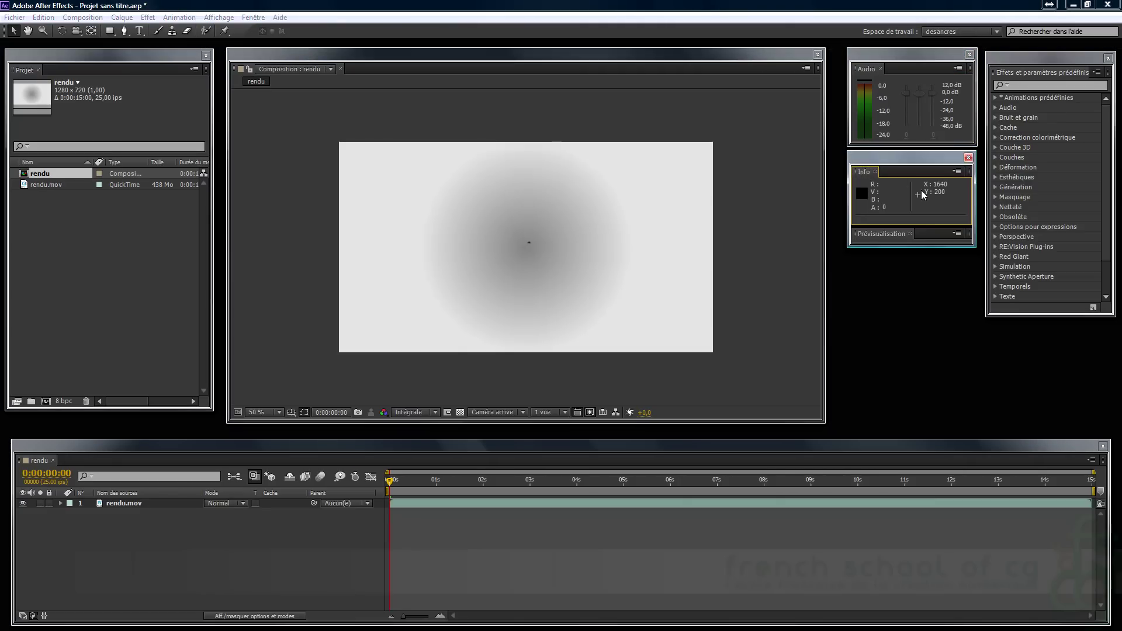
pyautogui.moveTo(910, 245); pyautogui.dragTo(911, 326)
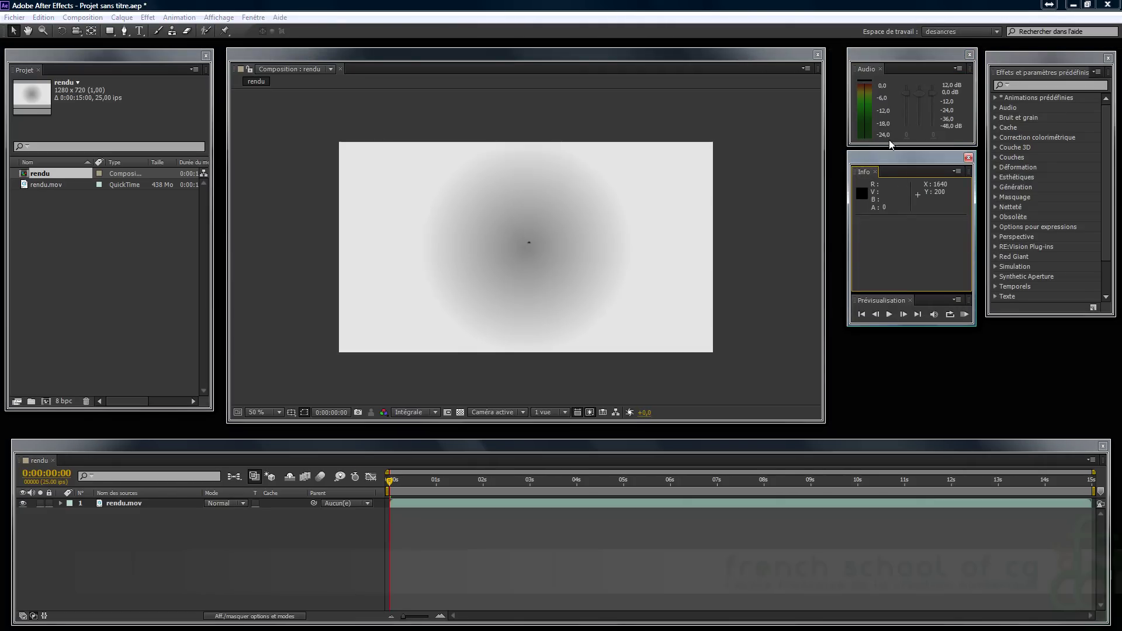
pyautogui.moveTo(854, 72); pyautogui.dragTo(907, 54)
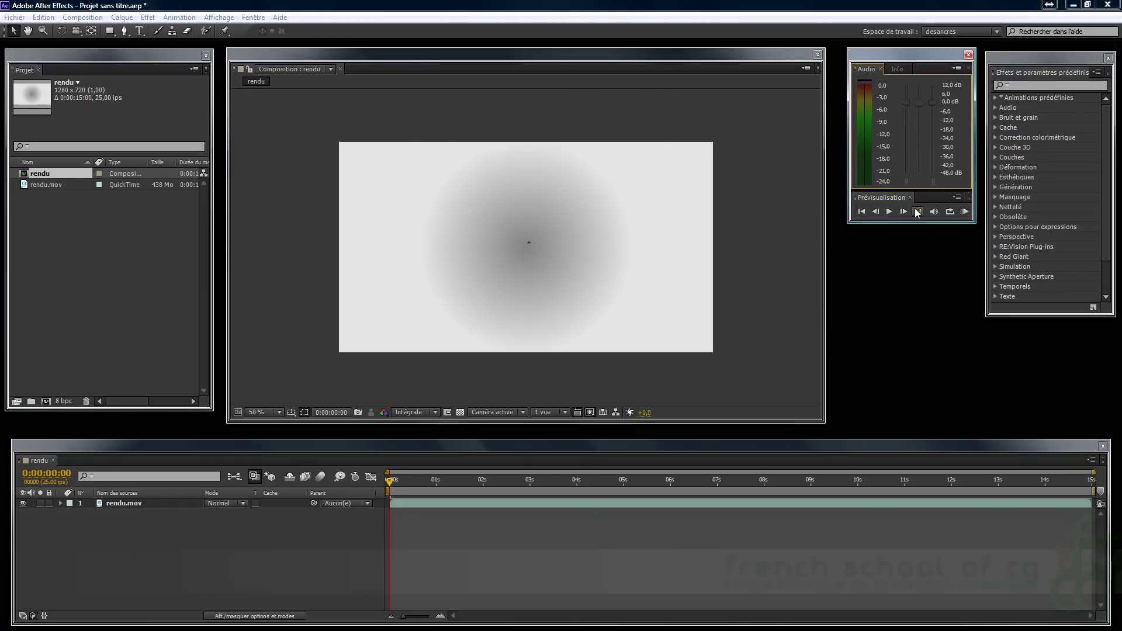
pyautogui.moveTo(913, 223); pyautogui.dragTo(907, 290)
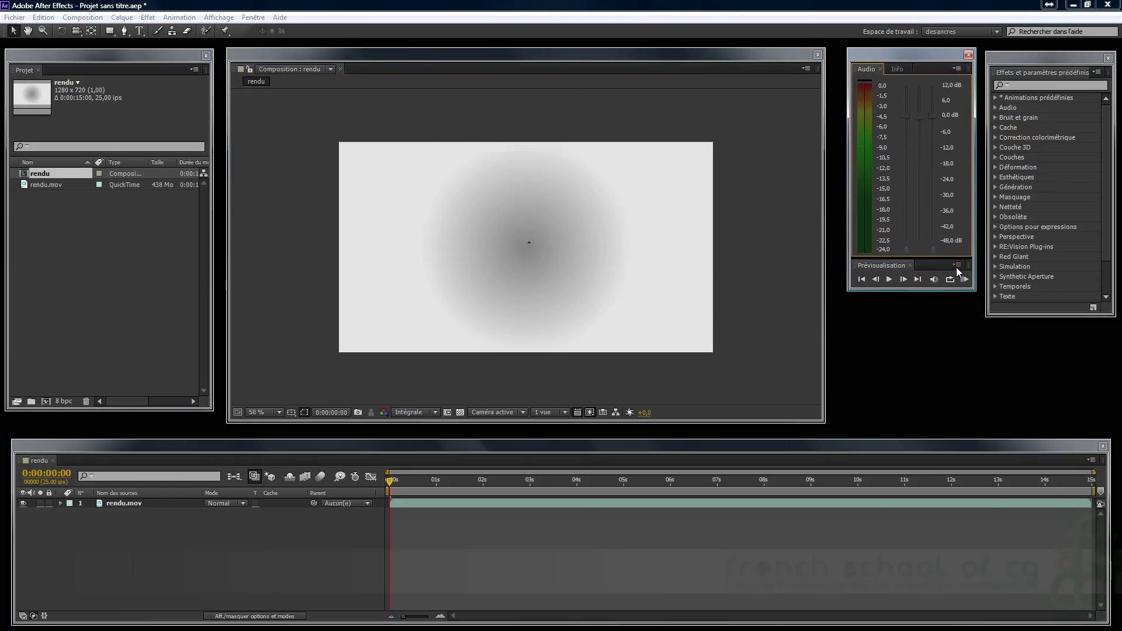
# - Dock the effects panel beneath Prévisualisation, enlarge the Prévisualisation area, and move the combined window to the screen's far edge and lengthen it
pyautogui.moveTo(992, 72); pyautogui.dragTo(907, 406)
pyautogui.moveTo(963, 206); pyautogui.dragTo(957, 258)
pyautogui.moveTo(917, 51); pyautogui.dragTo(1048, 53)
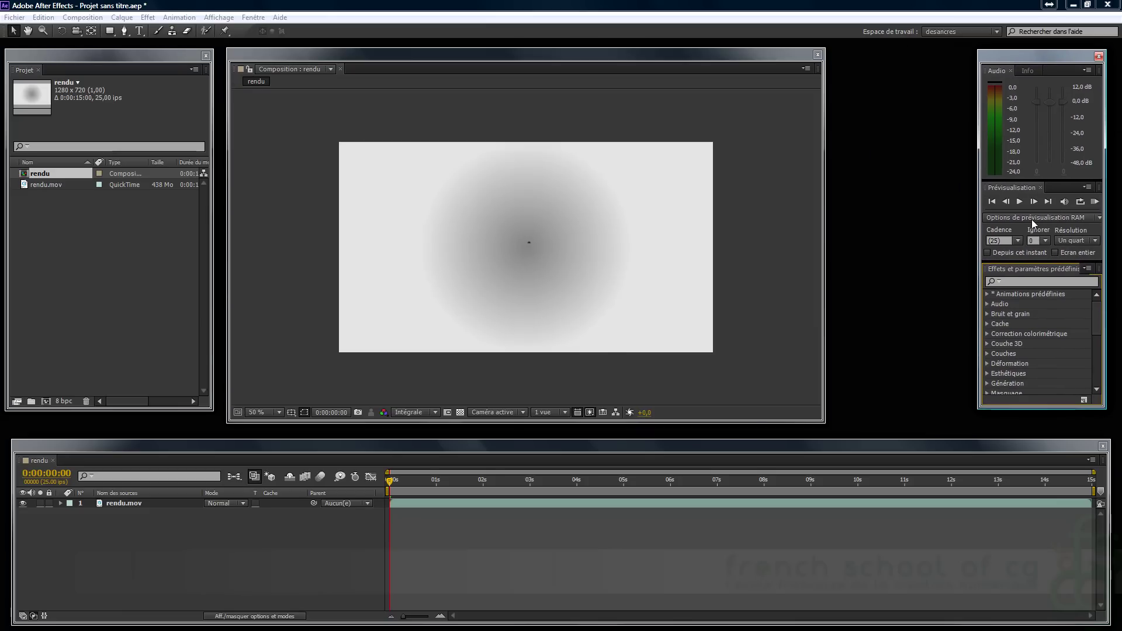
pyautogui.moveTo(1044, 409); pyautogui.dragTo(1033, 528)
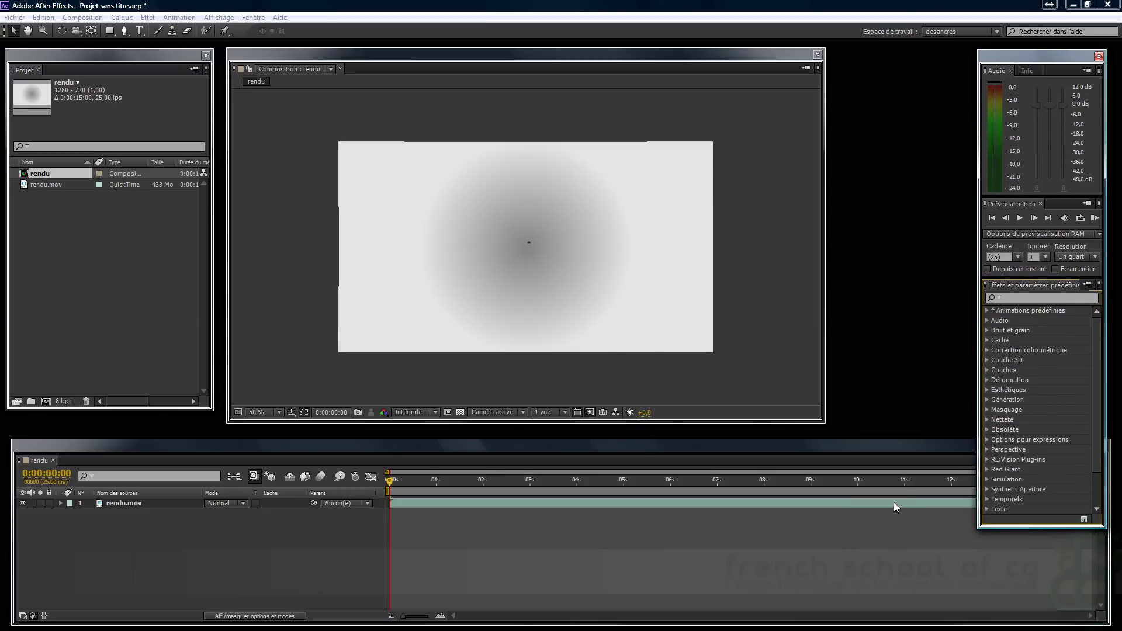